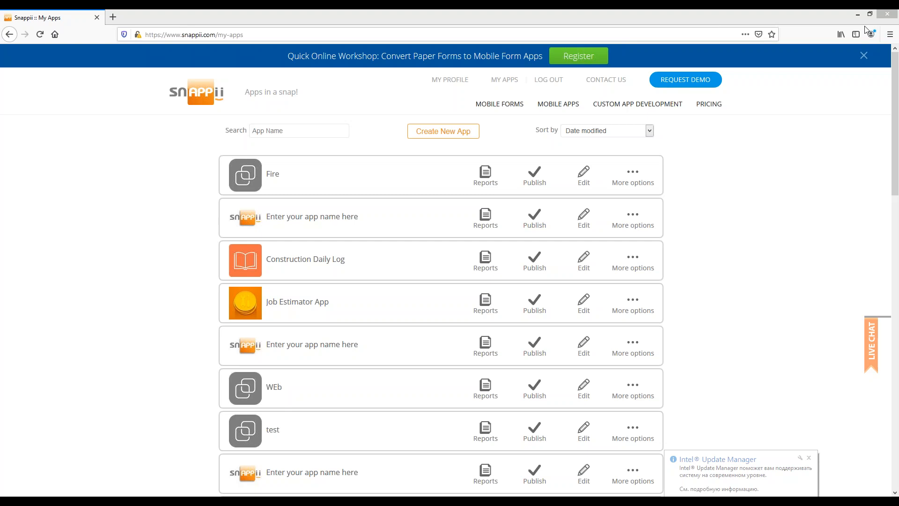
Dismiss the online workshop banner and the Java update notice, and create a new app
{"action": "left_click", "coordinate": [864, 55]}
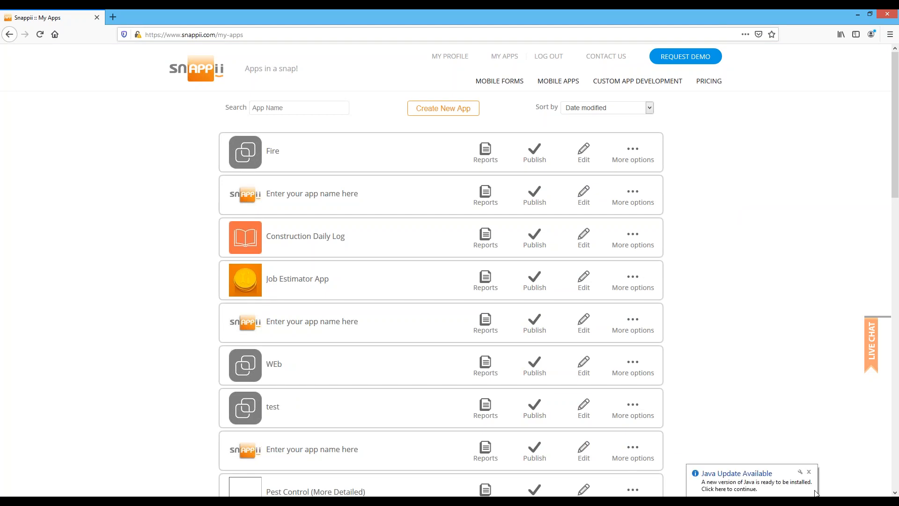
{"action": "left_click", "coordinate": [792, 476]}
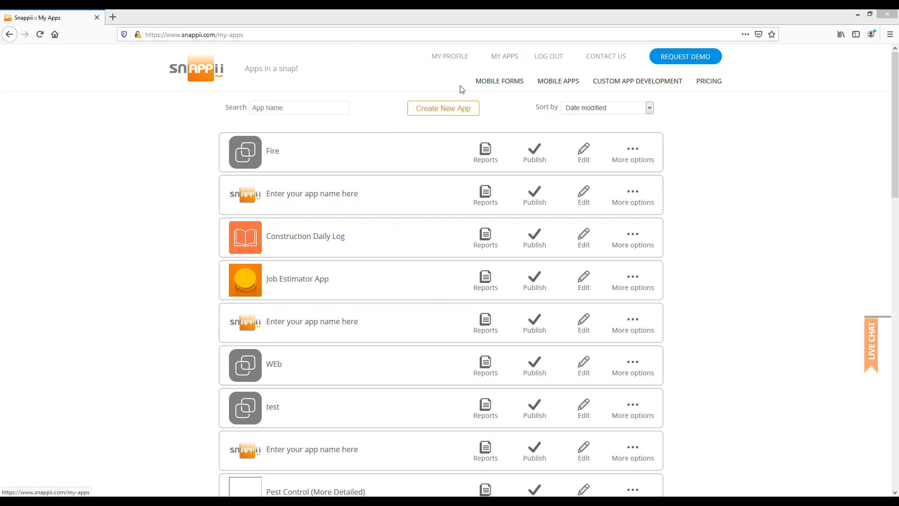
{"action": "left_click", "coordinate": [459, 114]}
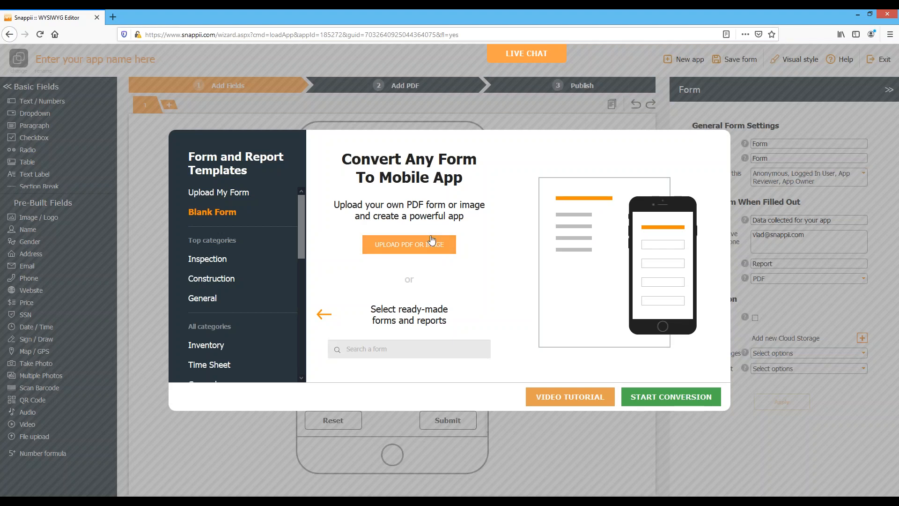
Upload Fire Extinguisher Inspection 1.pdf as the existing form and start its conversion
{"action": "left_click", "coordinate": [426, 249]}
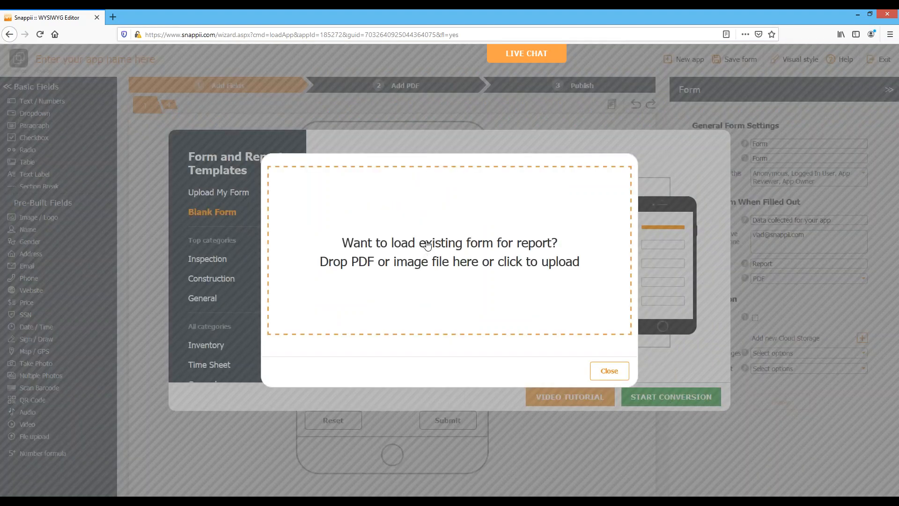
{"action": "left_click", "coordinate": [416, 253]}
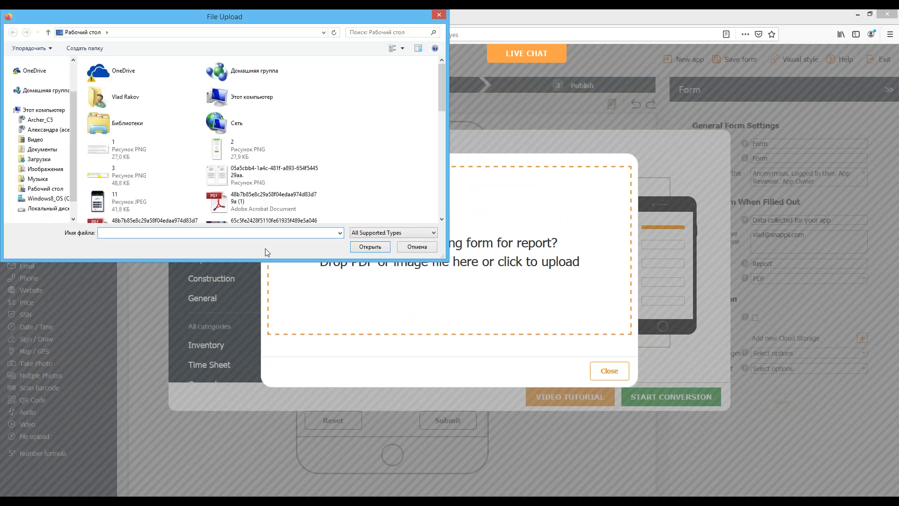
{"action": "type", "text": "fir"}
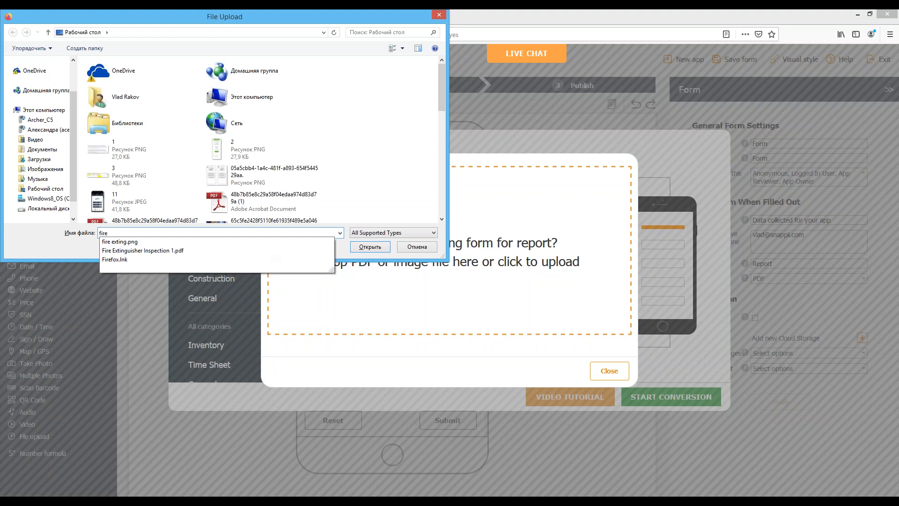
{"action": "type", "text": "e"}
{"action": "key", "text": "Down"}
{"action": "key", "text": "Down"}
{"action": "key", "text": "Return"}
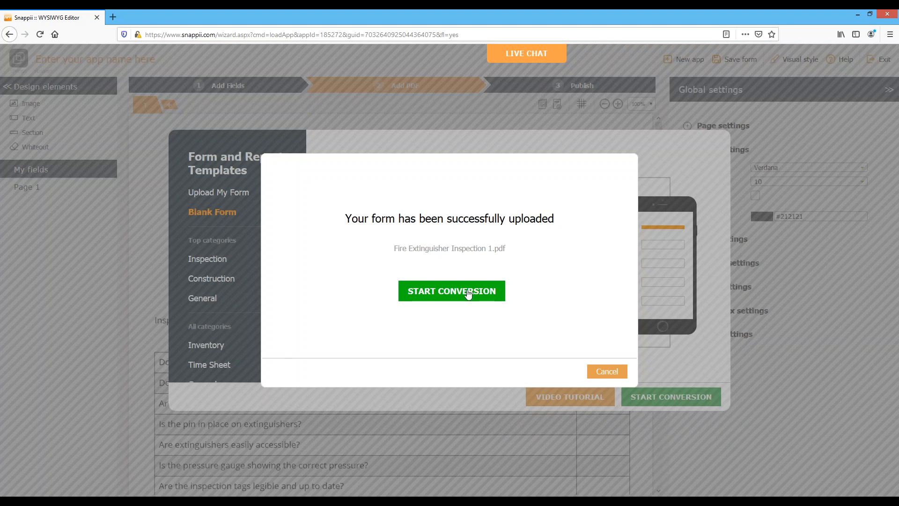
{"action": "left_click", "coordinate": [454, 299]}
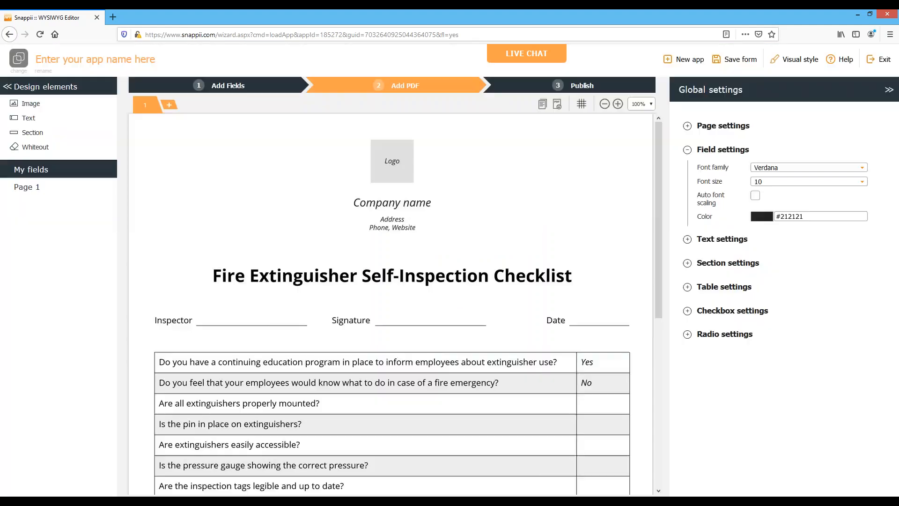
Look through the uploaded Fire Extinguisher Self-Inspection Checklist, from its header to the last inspection question
{"action": "scroll", "coordinate": [454, 291], "scroll_direction": "down", "scroll_amount": 3}
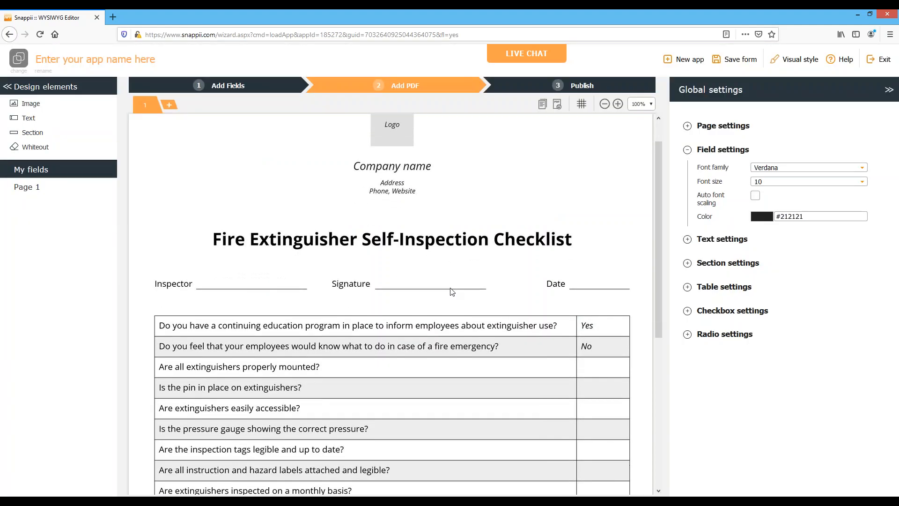
{"action": "scroll", "coordinate": [452, 292], "scroll_direction": "down", "scroll_amount": 4}
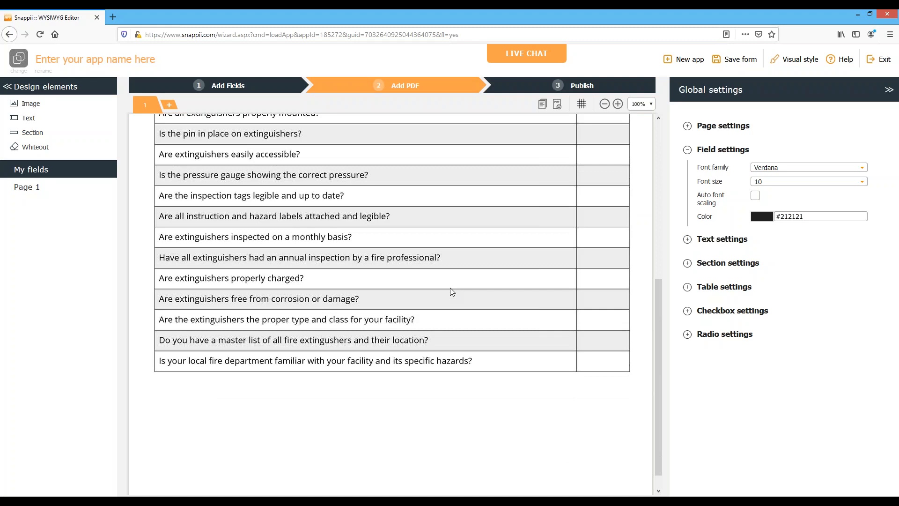
{"action": "scroll", "coordinate": [452, 291], "scroll_direction": "up", "scroll_amount": 2}
{"action": "scroll", "coordinate": [453, 291], "scroll_direction": "up", "scroll_amount": 3}
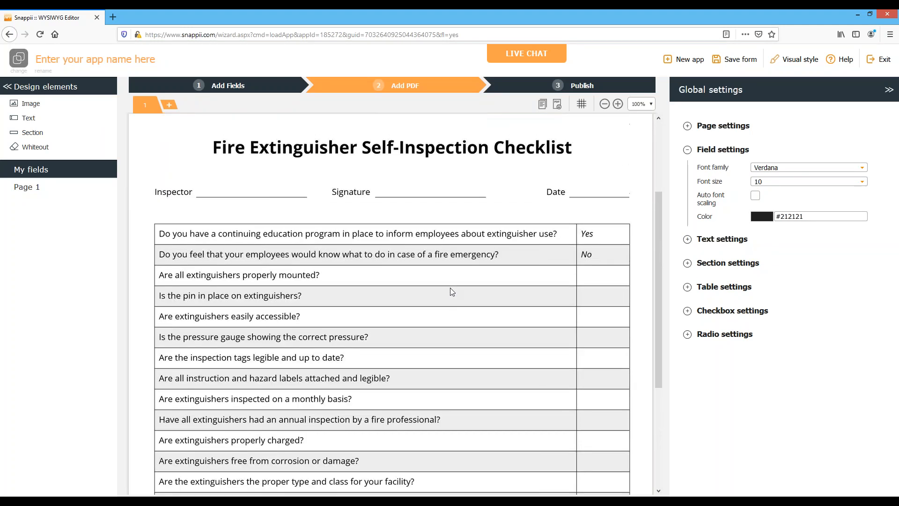
{"action": "scroll", "coordinate": [452, 291], "scroll_direction": "up", "scroll_amount": 2}
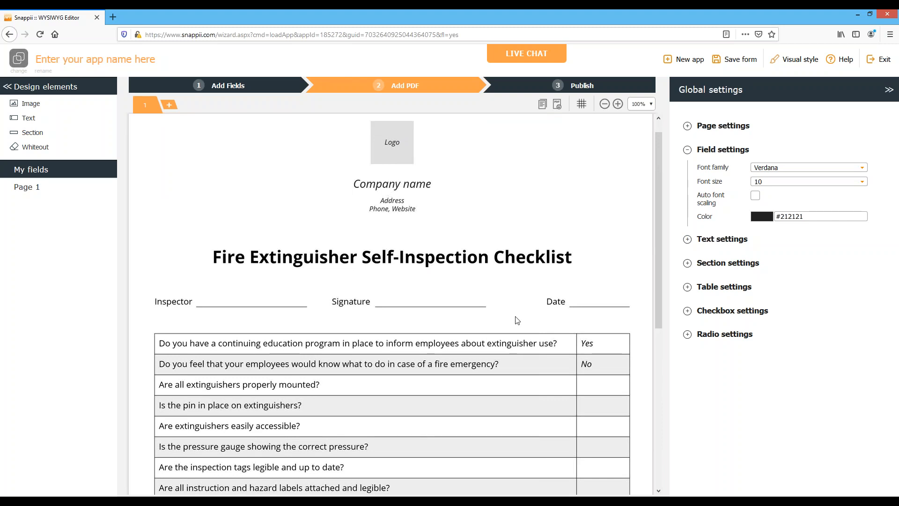
{"action": "scroll", "coordinate": [456, 247], "scroll_direction": "up", "scroll_amount": 1}
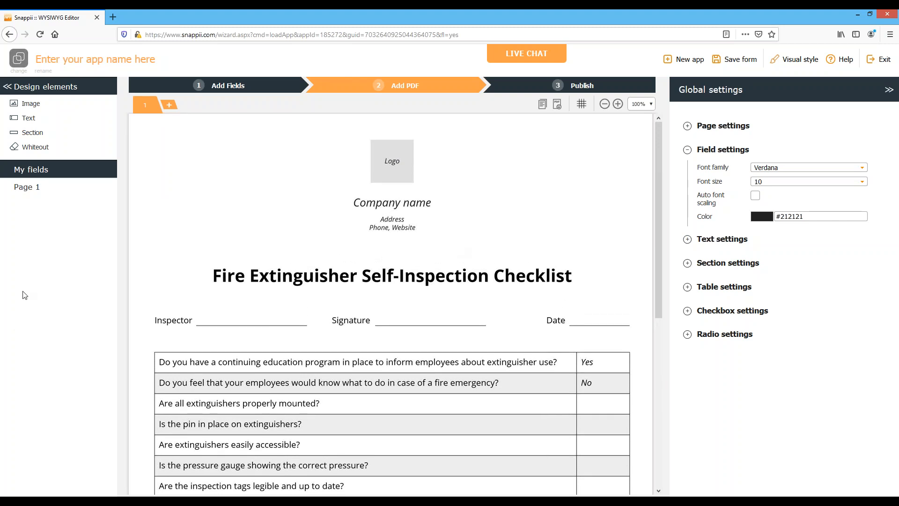
Name the app "Fire Inspection" and save the form under that name
{"action": "left_click", "coordinate": [74, 64]}
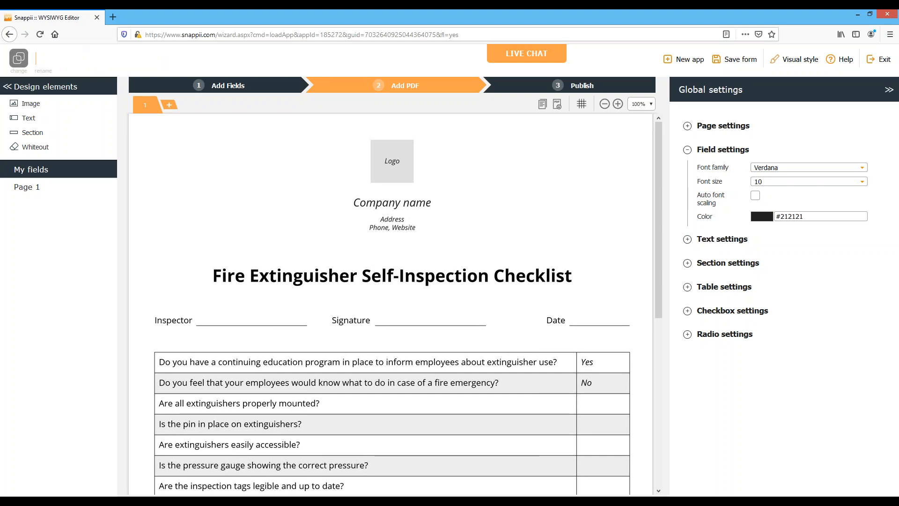
{"action": "type", "text": "Fire Inspection"}
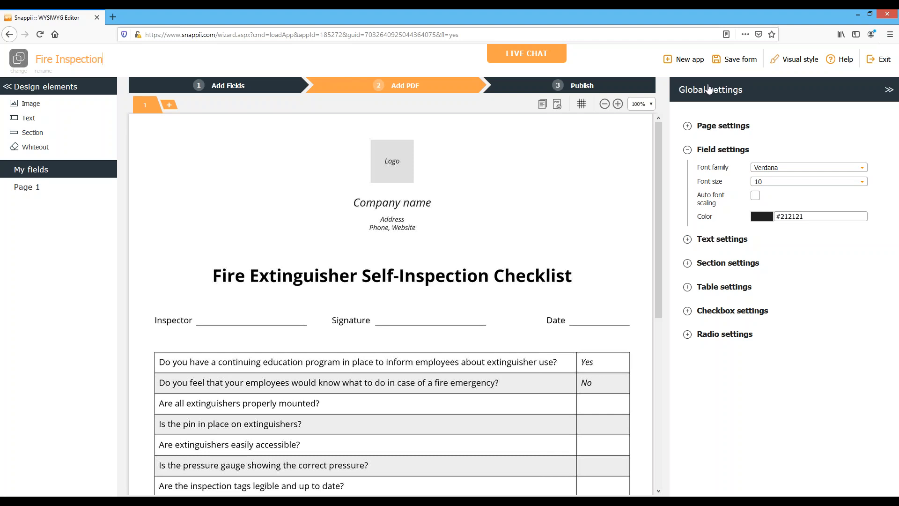
{"action": "left_click", "coordinate": [731, 59]}
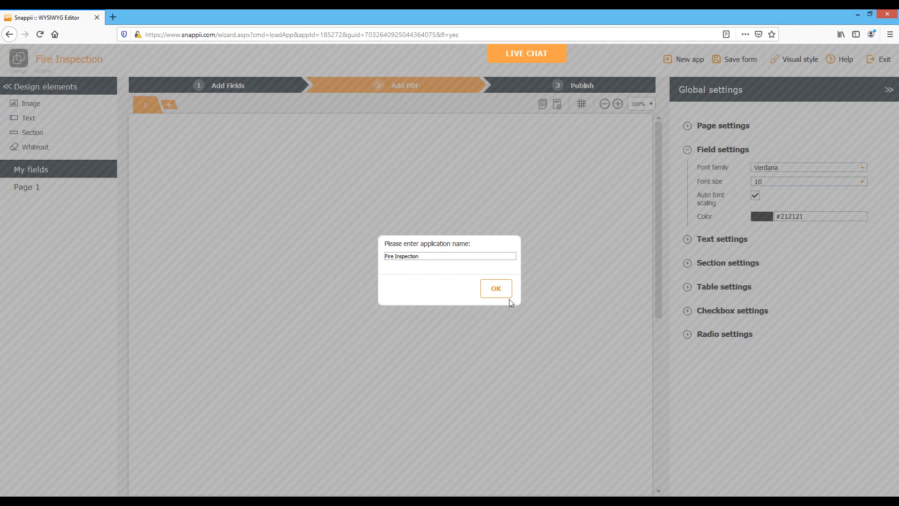
{"action": "left_click", "coordinate": [497, 288]}
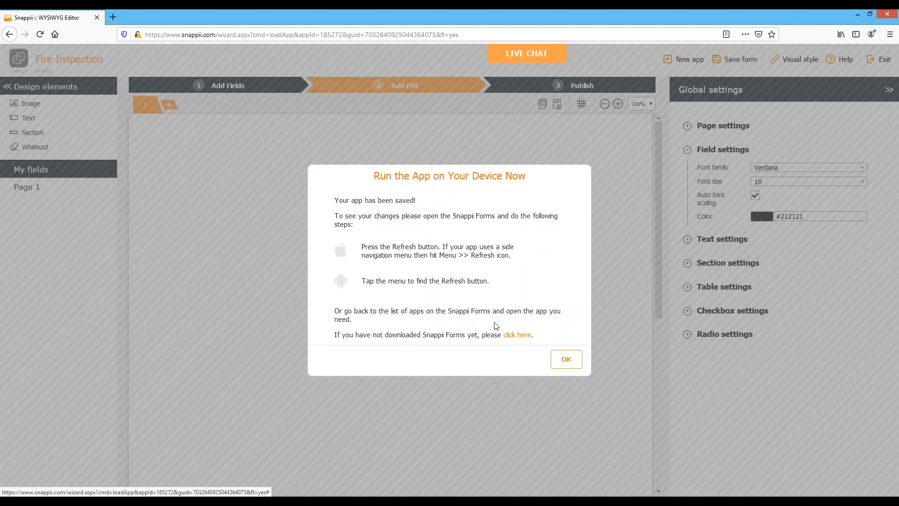
{"action": "left_click", "coordinate": [554, 364]}
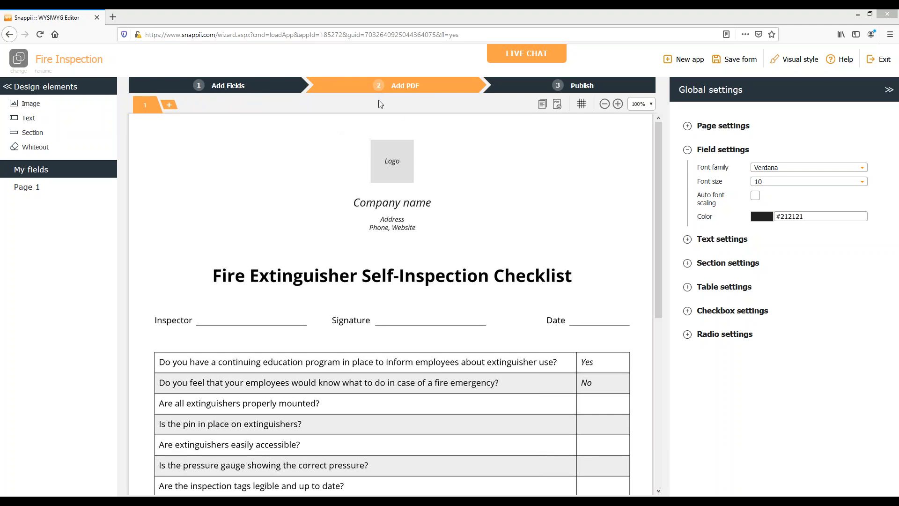
Go to the Add Fields stage and set the mobile form's header title to "Fire Inspection"
{"action": "left_click", "coordinate": [217, 89]}
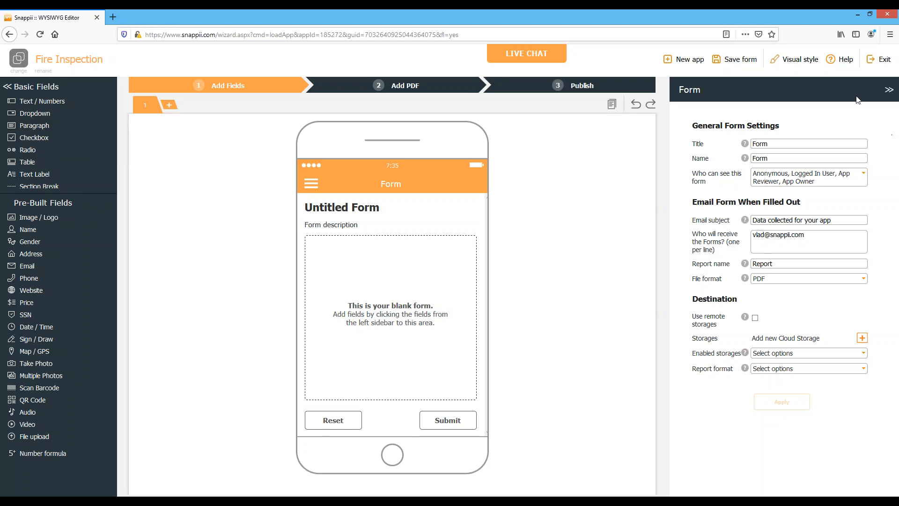
{"action": "left_click", "coordinate": [340, 205]}
{"action": "left_click_drag", "start_coordinate": [796, 131], "coordinate": [717, 128]}
{"action": "type", "text": "F"}
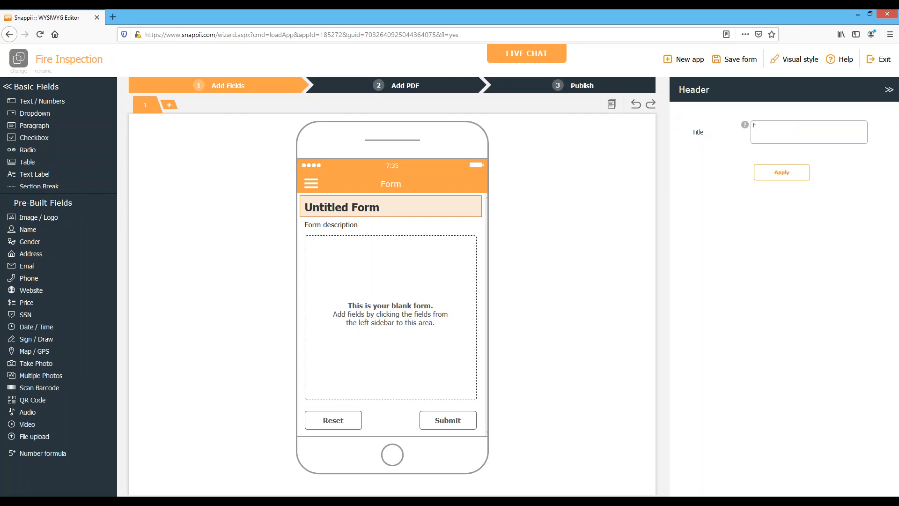
{"action": "type", "text": "ire Inspection"}
{"action": "left_click", "coordinate": [780, 172]}
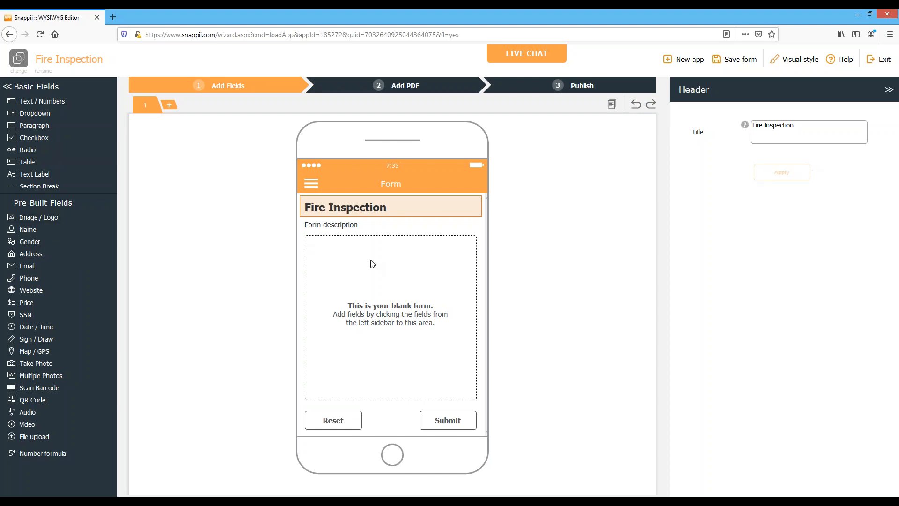
Add a text field to the form and title it "Inspector"
{"action": "left_click", "coordinate": [24, 104]}
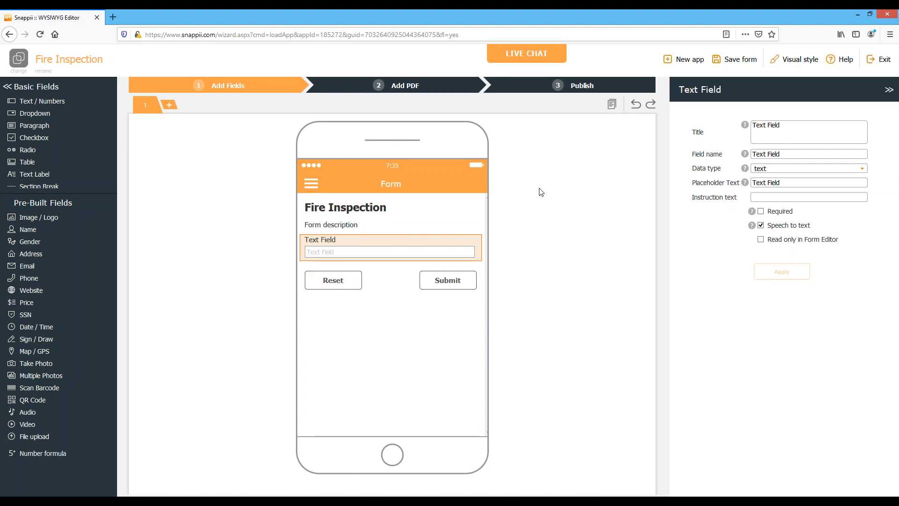
{"action": "triple_click", "coordinate": [780, 129]}
{"action": "type", "text": "Inspector"}
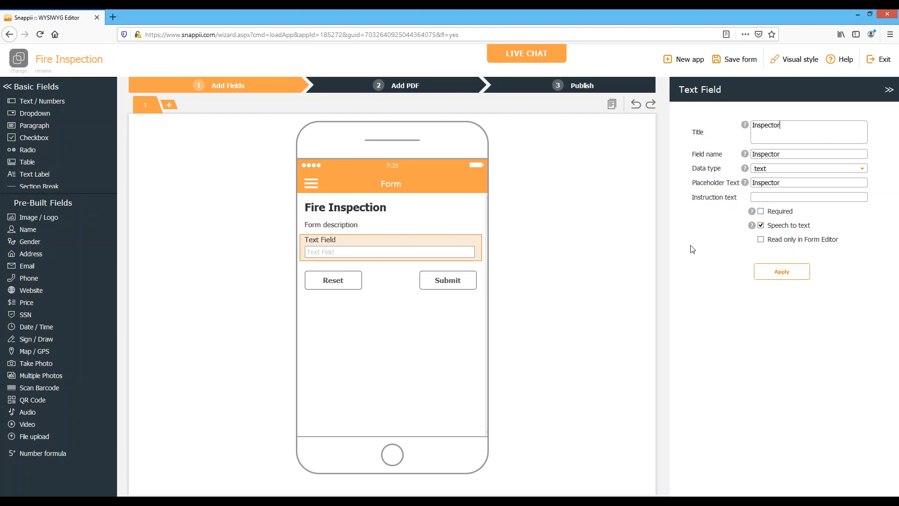
{"action": "left_click", "coordinate": [799, 280]}
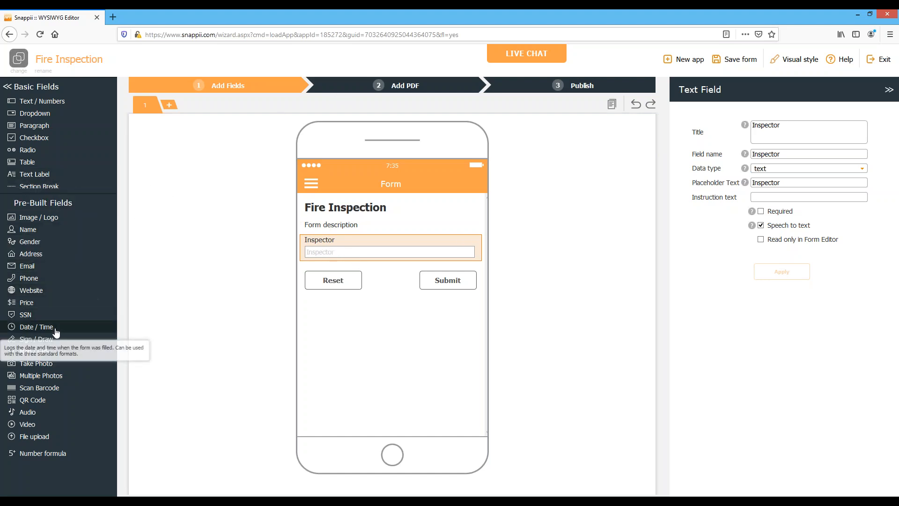
Add a sign/draw field below the Inspector field and title it "Signature"
{"action": "left_click", "coordinate": [76, 338]}
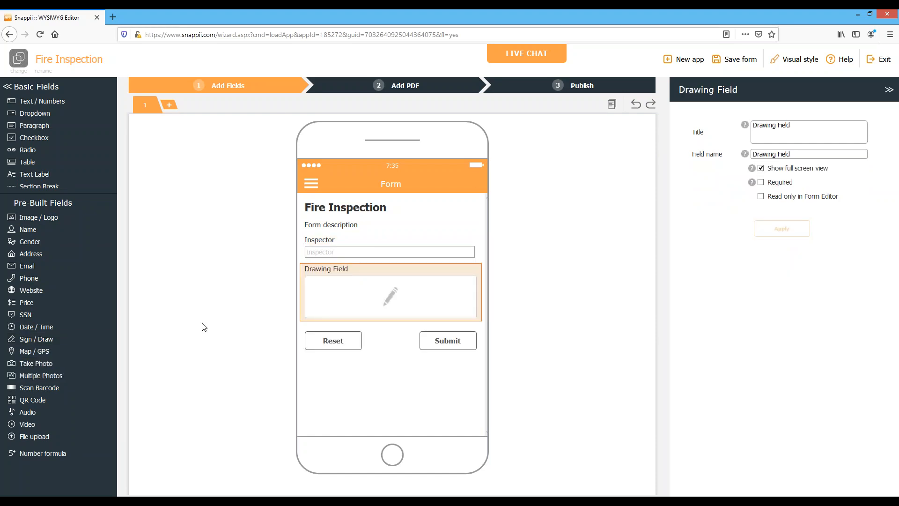
{"action": "left_click_drag", "start_coordinate": [800, 128], "coordinate": [658, 99]}
{"action": "type", "text": "Signature"}
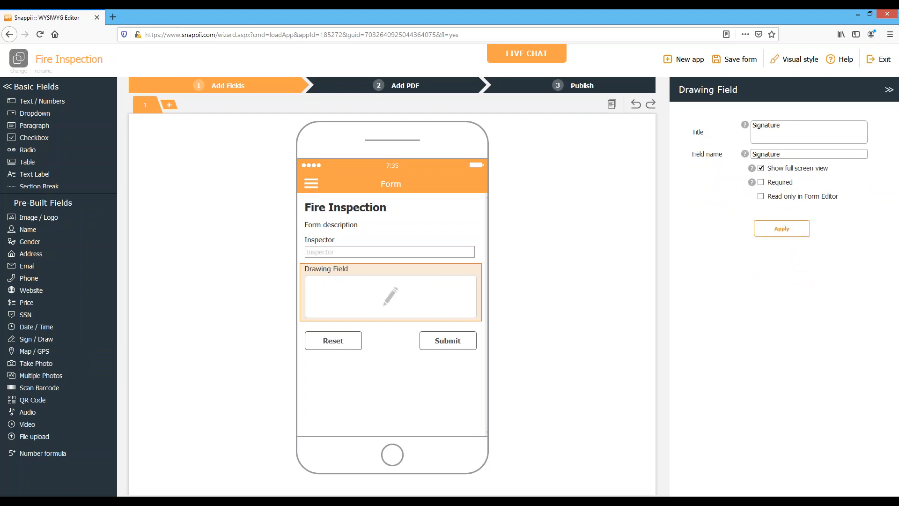
{"action": "left_click", "coordinate": [777, 230]}
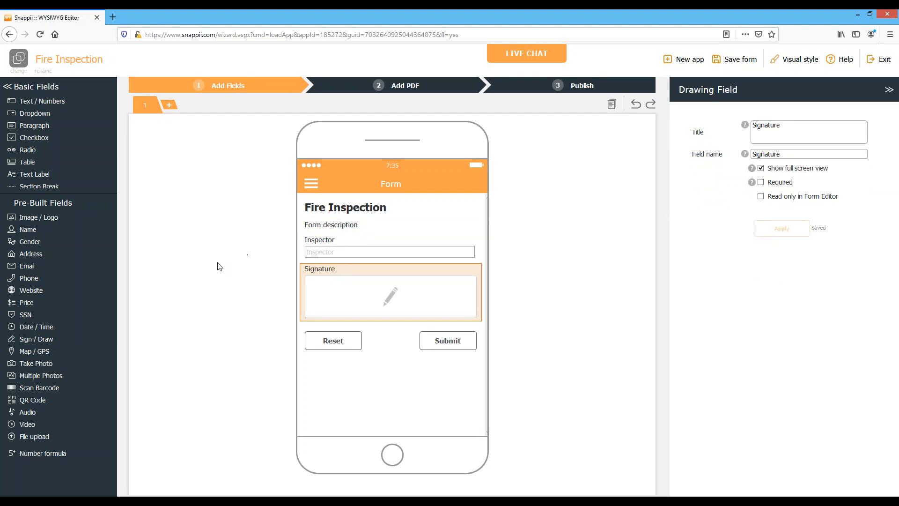
Add a date/time field below the Signature field and title it "Date", keeping the date format
{"action": "left_click", "coordinate": [33, 328]}
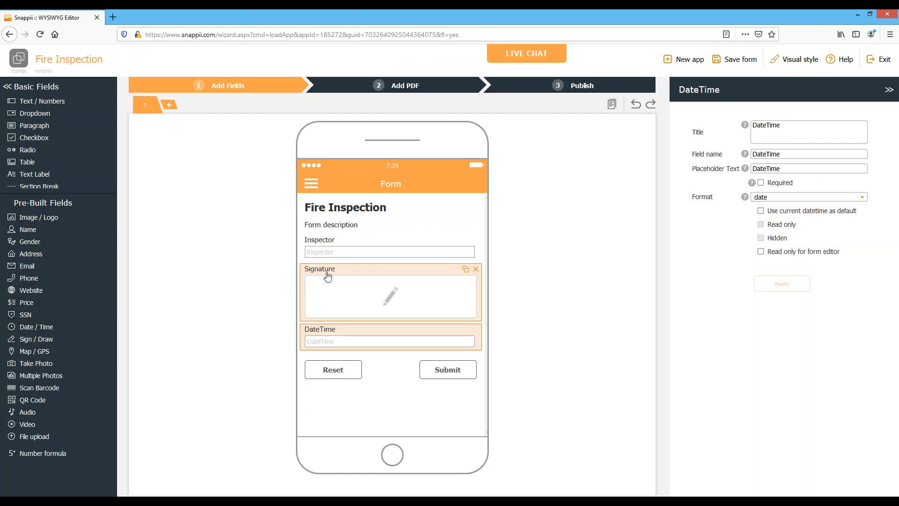
{"action": "left_click", "coordinate": [789, 128]}
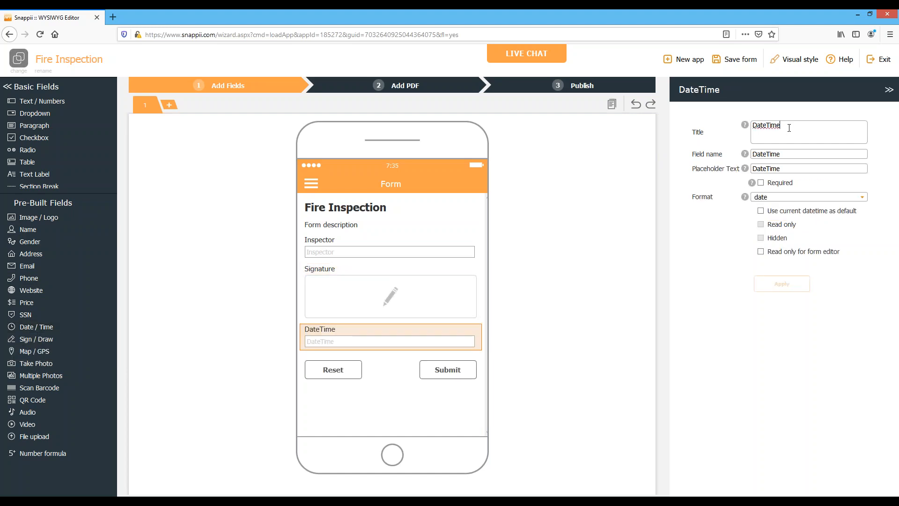
{"action": "key", "text": "BackSpace"}
{"action": "key", "text": "BackSpace"}
{"action": "key", "text": "BackSpace"}
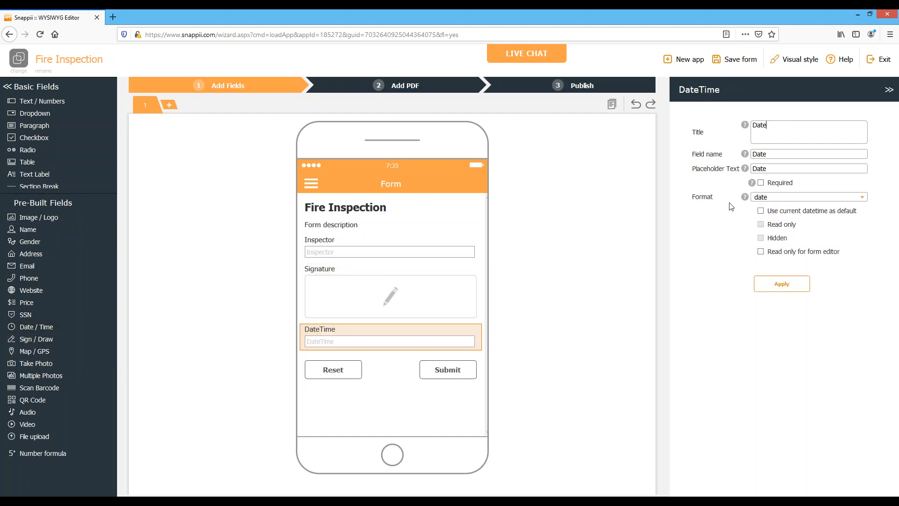
{"action": "left_click", "coordinate": [776, 197]}
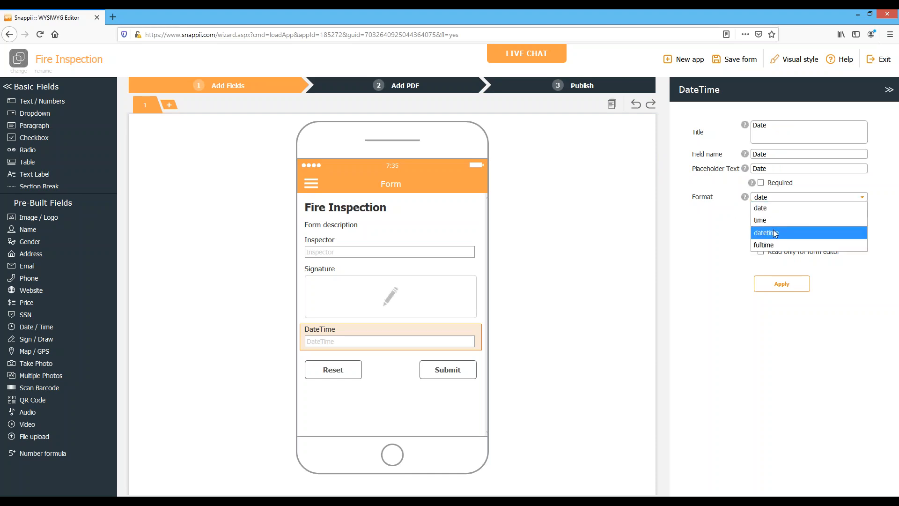
{"action": "left_click", "coordinate": [778, 285]}
{"action": "left_click", "coordinate": [780, 286]}
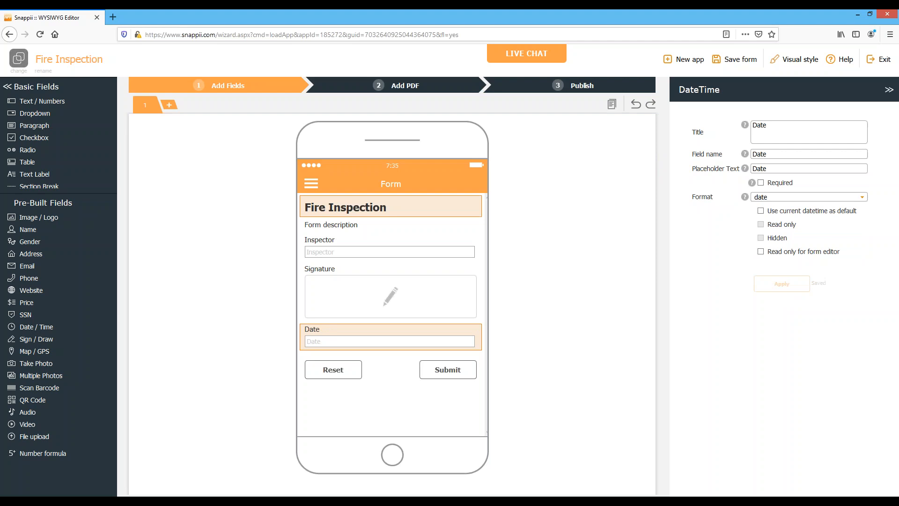
Review the checklist questions in the PDF, then add a dropdown below the Date field titled "Are all extinguishers properly mounted?"
{"action": "left_click", "coordinate": [392, 87]}
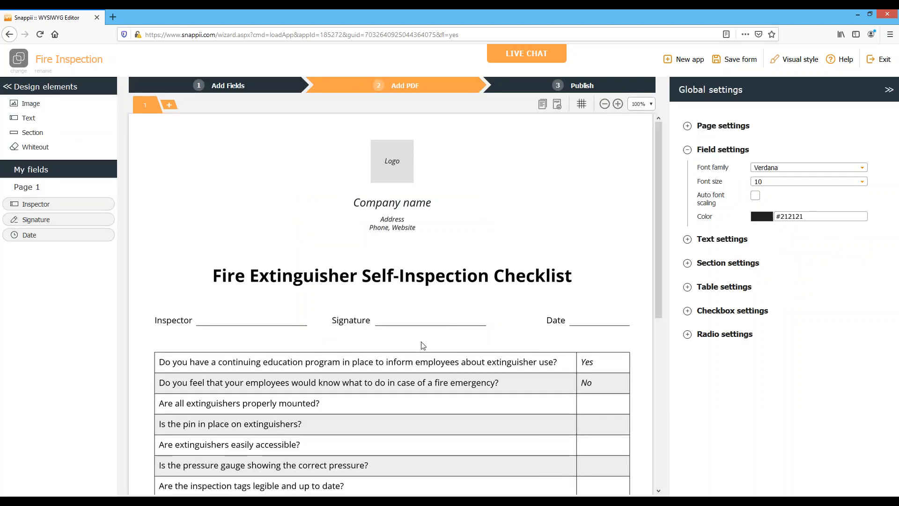
{"action": "scroll", "coordinate": [412, 307], "scroll_direction": "down", "scroll_amount": 3}
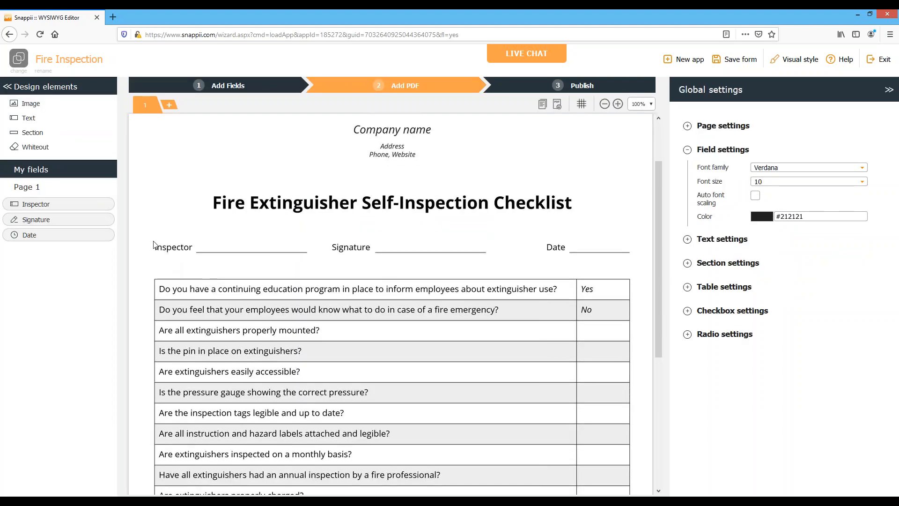
{"action": "scroll", "coordinate": [424, 326], "scroll_direction": "down", "scroll_amount": 2}
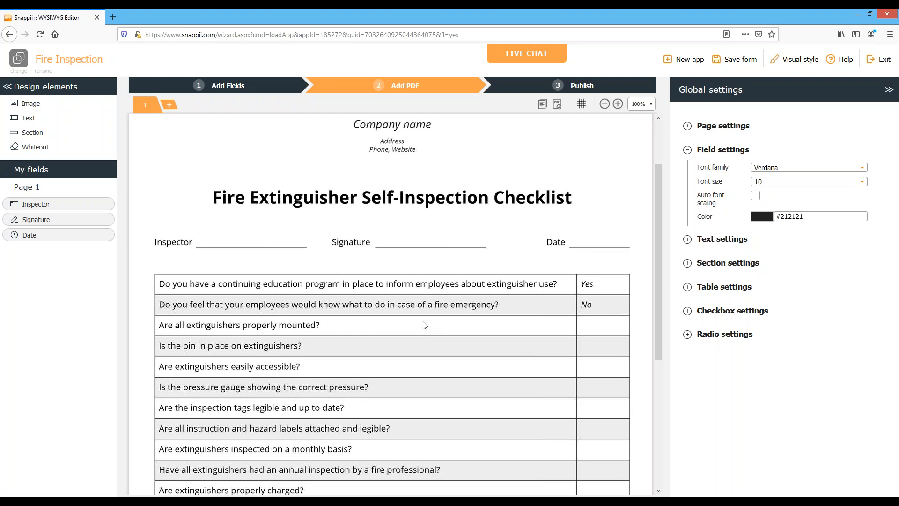
{"action": "scroll", "coordinate": [440, 325], "scroll_direction": "down", "scroll_amount": 1}
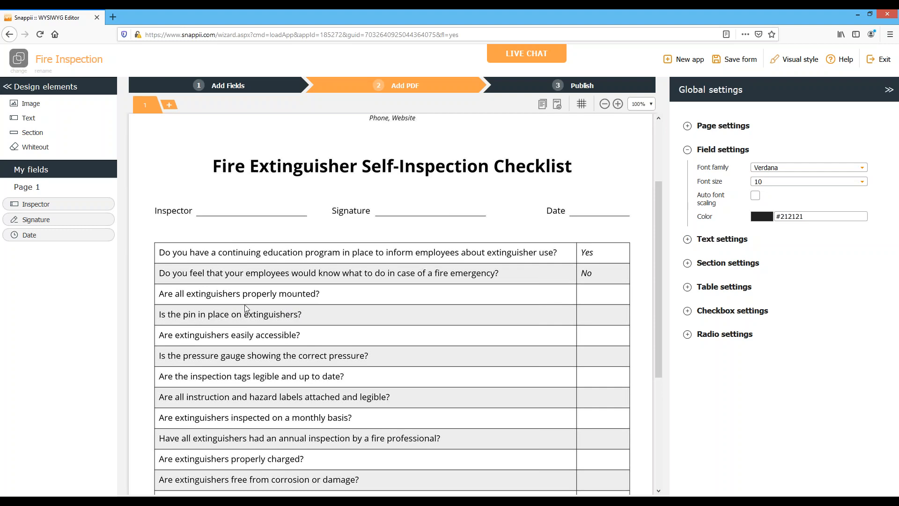
{"action": "left_click", "coordinate": [215, 87]}
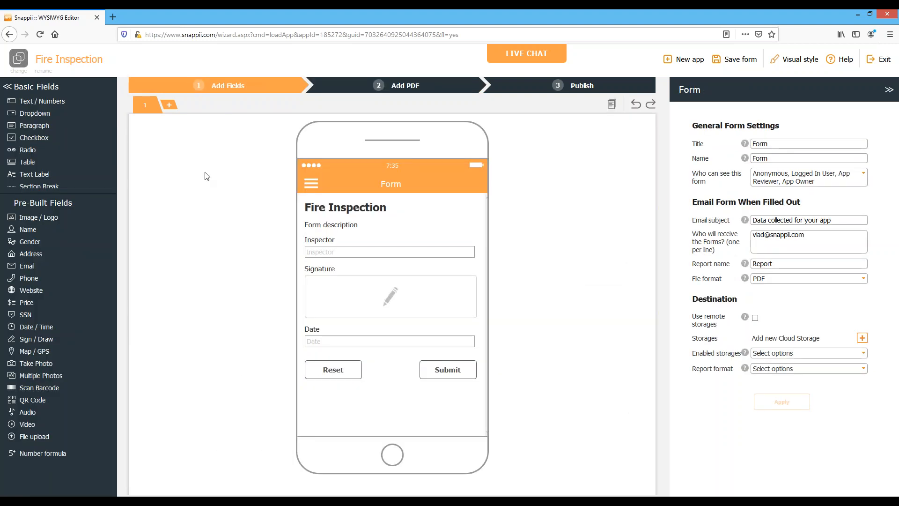
{"action": "left_click", "coordinate": [35, 114]}
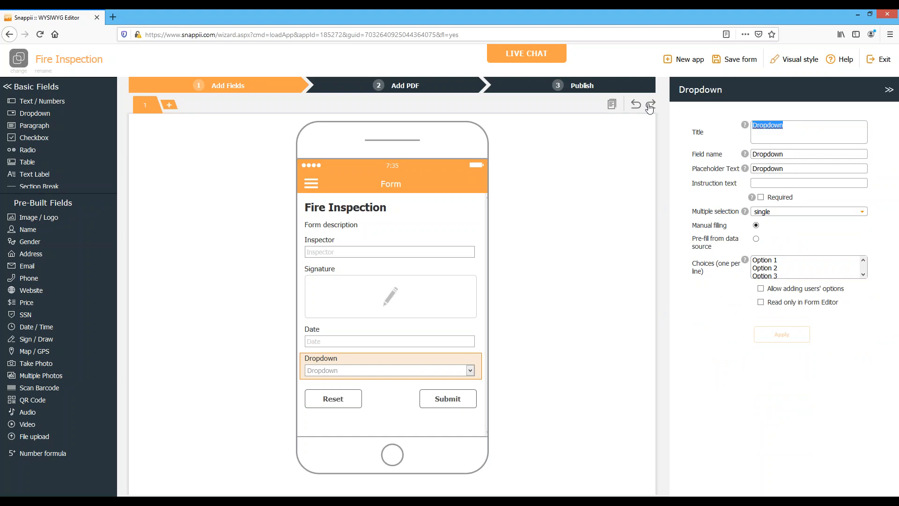
{"action": "type", "text": "Are all extinguishers"}
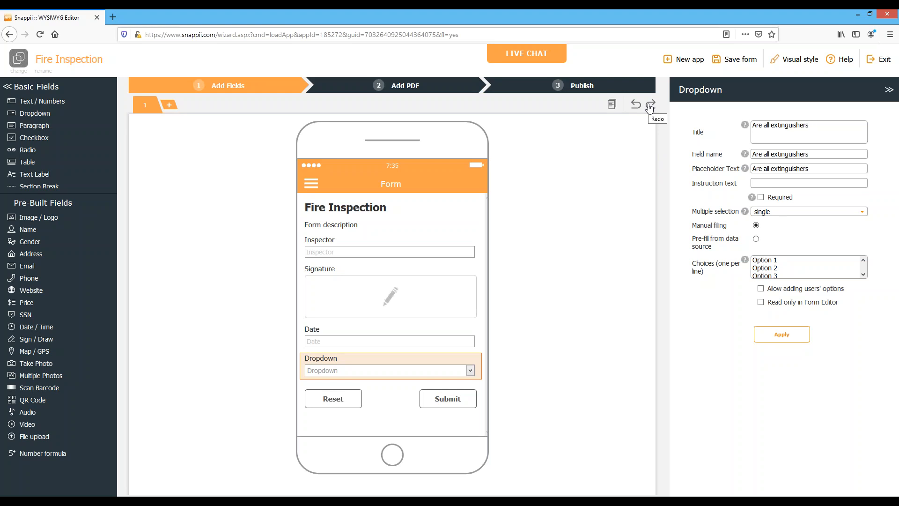
{"action": "type", "text": " properl;y mounted?"}
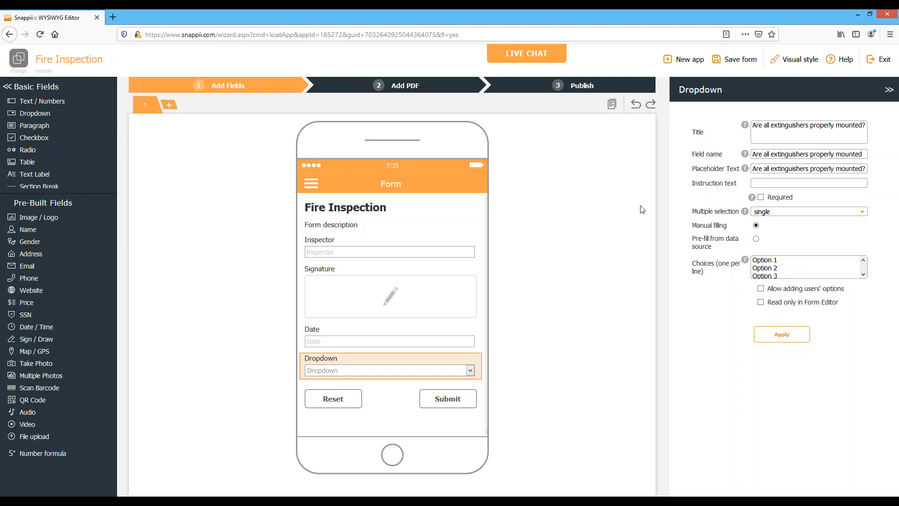
Set the dropdown's choices to "Yes" and "No" and apply the field settings
{"action": "left_click_drag", "start_coordinate": [792, 280], "coordinate": [752, 268]}
{"action": "key", "text": "ctrl+a"}
{"action": "type", "text": "Yes"}
{"action": "key", "text": "Return"}
{"action": "left_click", "coordinate": [778, 336]}
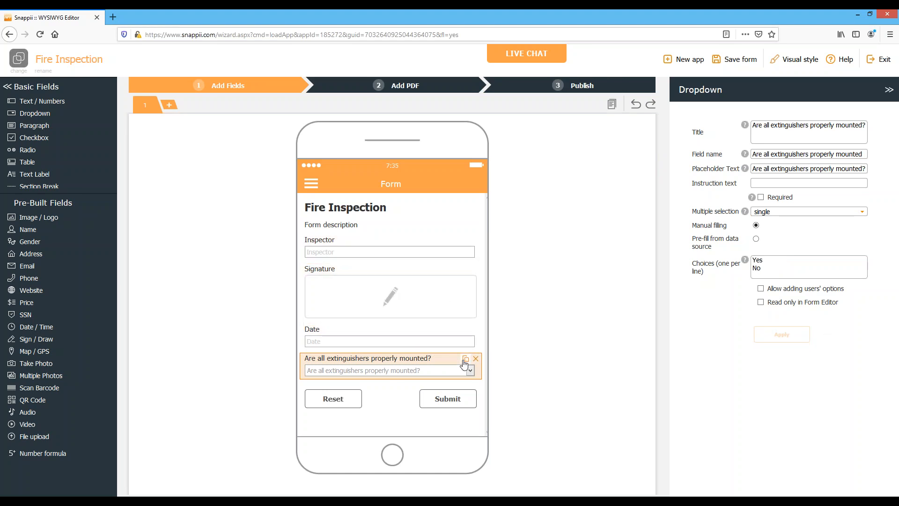
Duplicate the mounting dropdown and retitle the copy "Are the pins in place on extinguishers?", checking the question wording in the PDF
{"action": "left_click", "coordinate": [466, 360]}
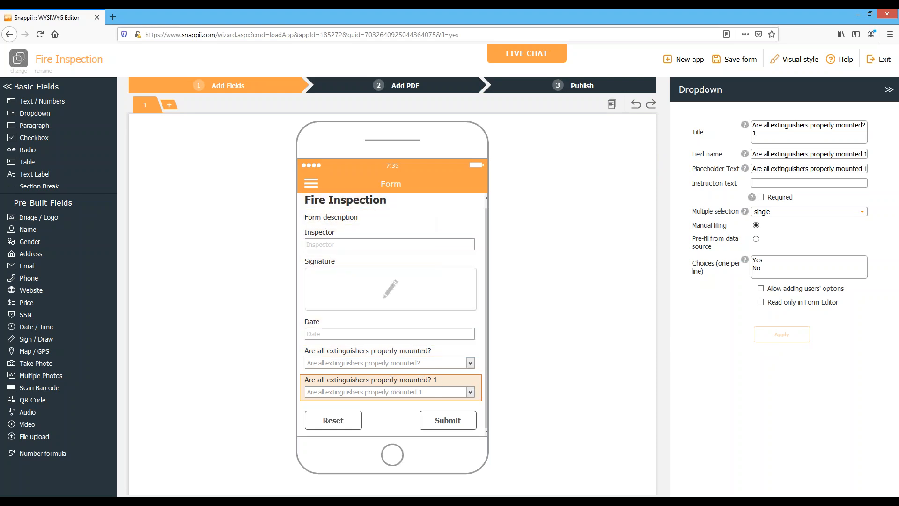
{"action": "left_click", "coordinate": [369, 88]}
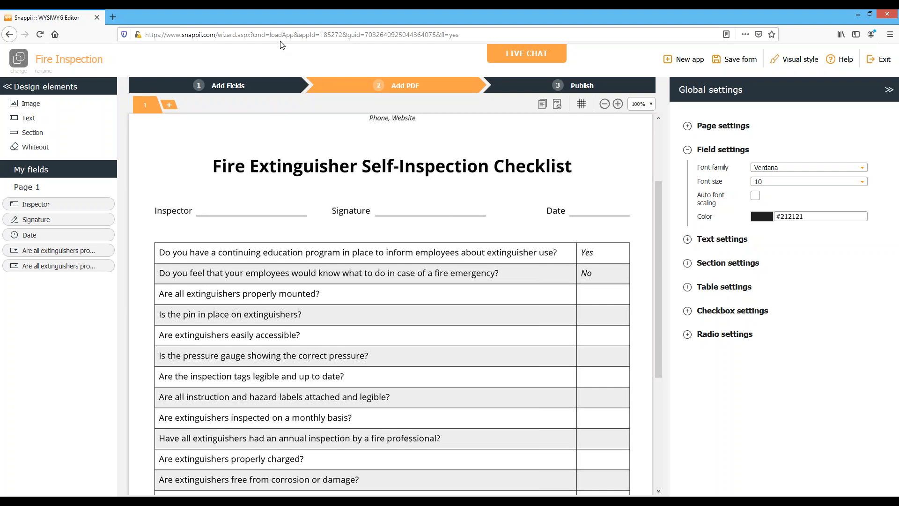
{"action": "left_click", "coordinate": [263, 84]}
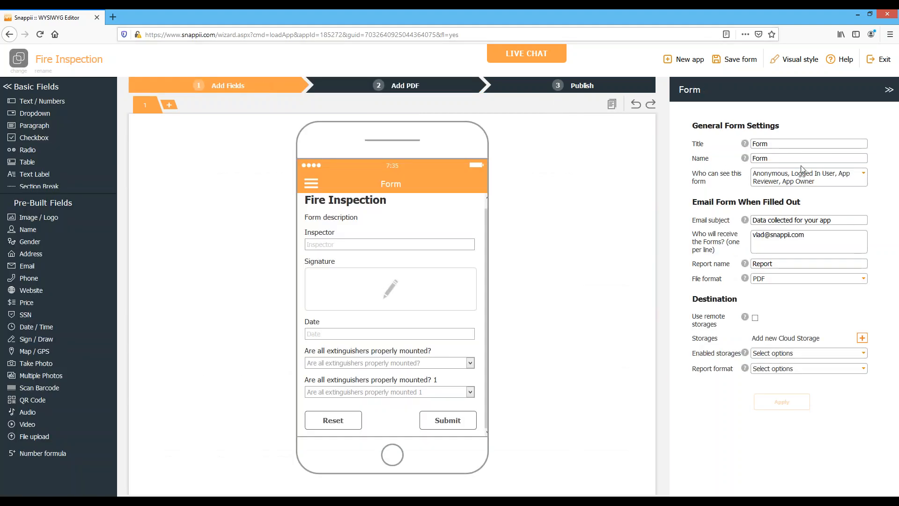
{"action": "left_click", "coordinate": [353, 394]}
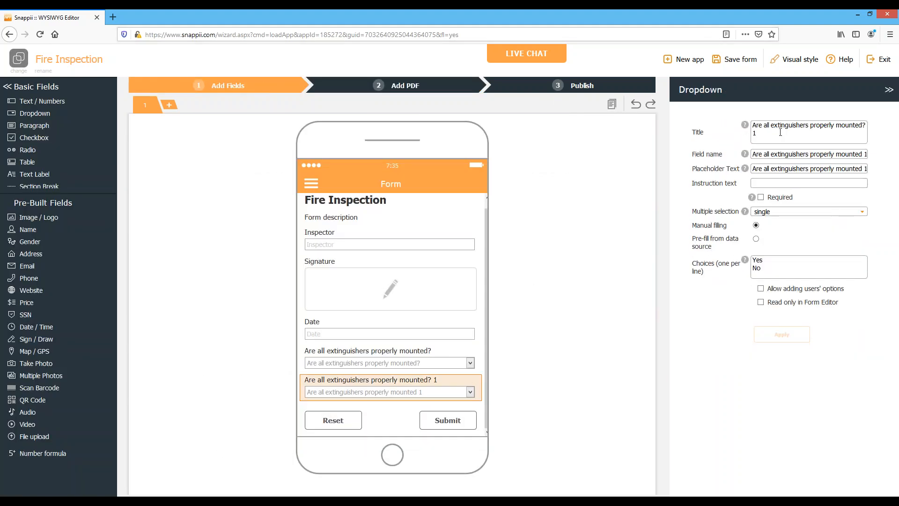
{"action": "left_click_drag", "start_coordinate": [767, 133], "coordinate": [729, 122]}
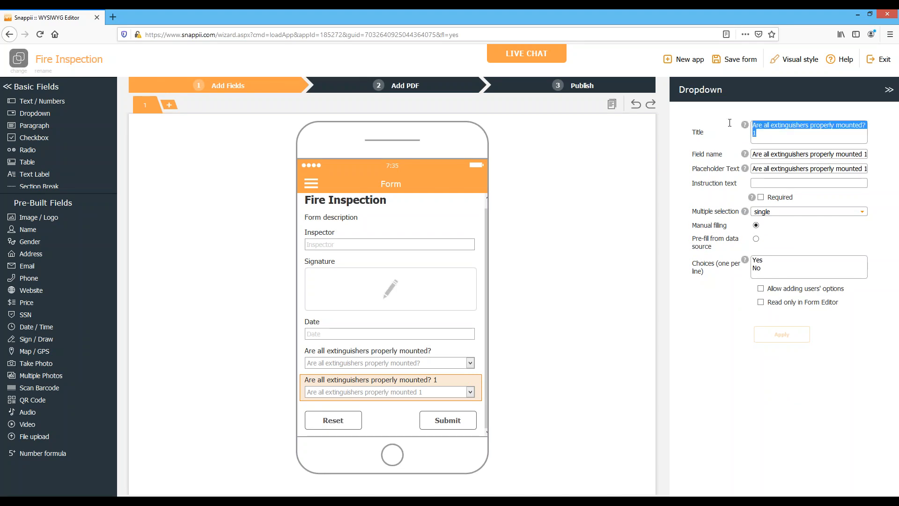
{"action": "type", "text": "Are the opin"}
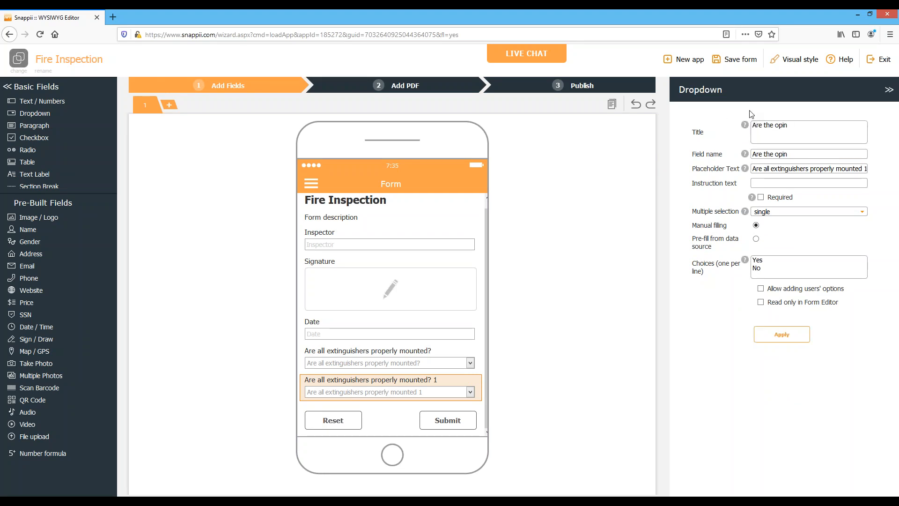
{"action": "key", "text": "BackSpace"}
{"action": "key", "text": "BackSpace"}
{"action": "key", "text": "BackSpace"}
{"action": "key", "text": "BackSpace"}
{"action": "type", "text": "pins in place on extinguishers?"}
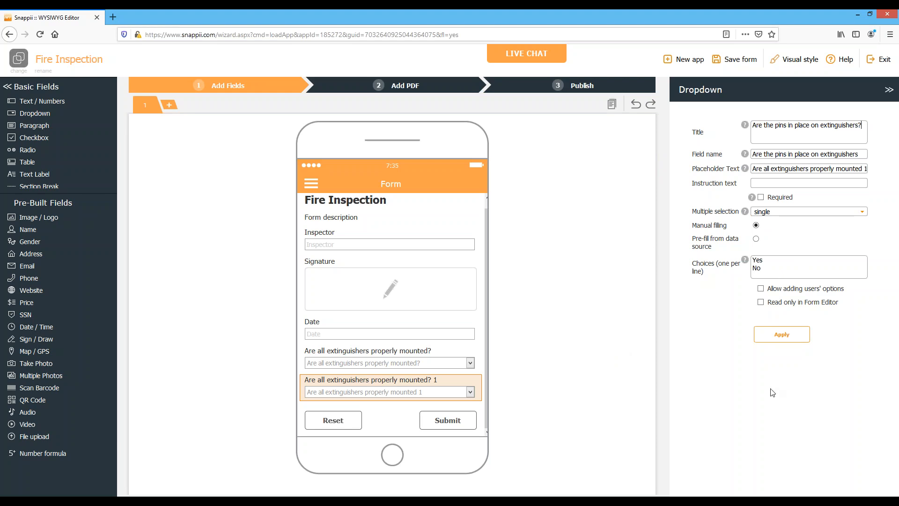
{"action": "left_click", "coordinate": [781, 334]}
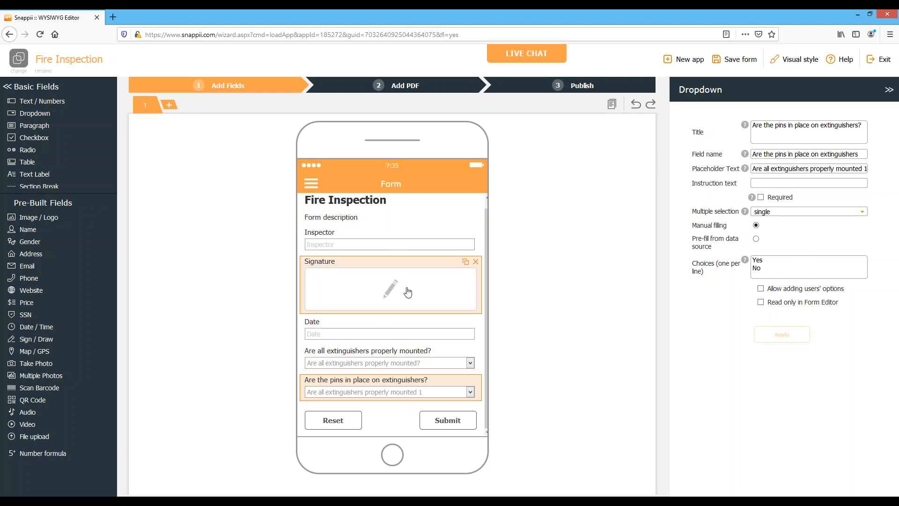
In the Add PDF stage, place the Inspector field on the Inspector line and widen it to about 21.3
{"action": "left_click", "coordinate": [396, 86]}
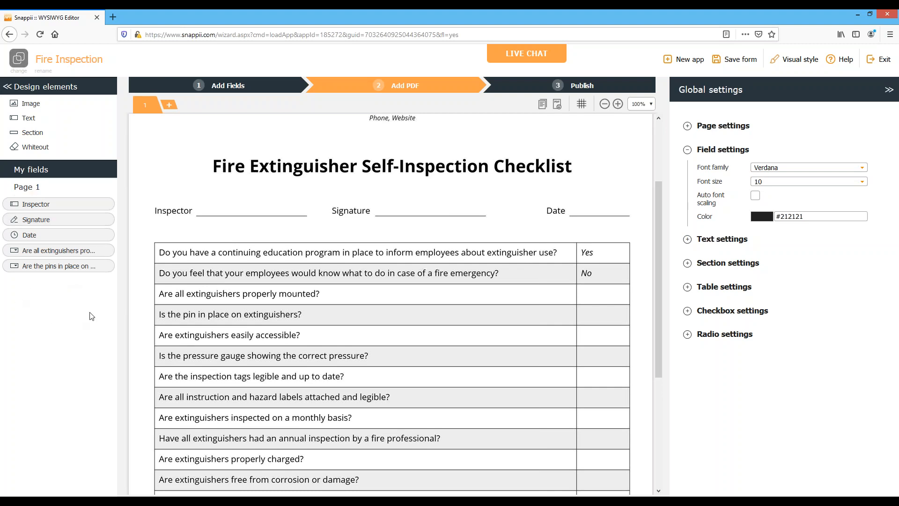
{"action": "scroll", "coordinate": [371, 301], "scroll_direction": "up", "scroll_amount": 1}
{"action": "left_click_drag", "start_coordinate": [33, 209], "coordinate": [197, 243]}
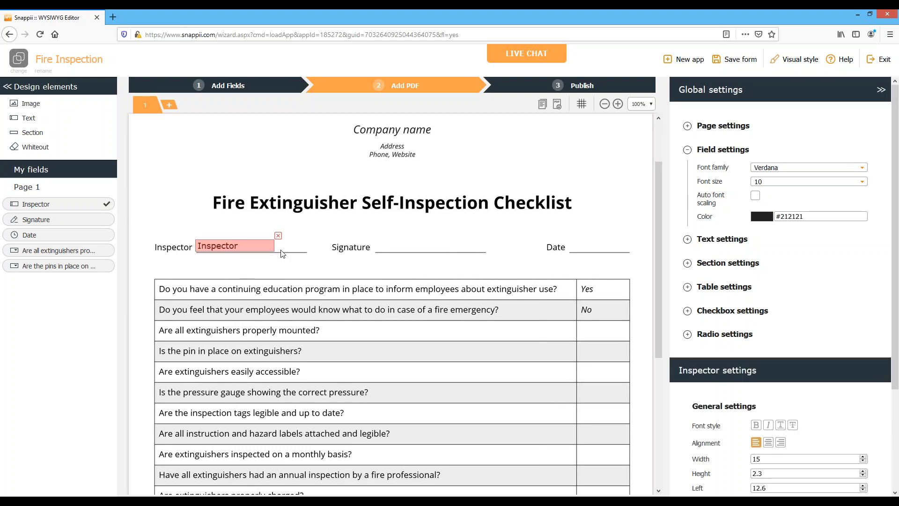
{"action": "left_click_drag", "start_coordinate": [275, 247], "coordinate": [307, 248]}
Place the Signature and Date fields on their lines, and increase the Inspector field's height to about 2.8
{"action": "mouse_move", "coordinate": [48, 226]}
{"action": "left_mouse_down"}
{"action": "mouse_move", "coordinate": [212, 229]}
{"action": "mouse_move", "coordinate": [407, 209]}
{"action": "mouse_move", "coordinate": [375, 200]}
{"action": "mouse_move", "coordinate": [419, 223]}
{"action": "mouse_move", "coordinate": [483, 236]}
{"action": "mouse_move", "coordinate": [444, 255]}
{"action": "left_mouse_up"}
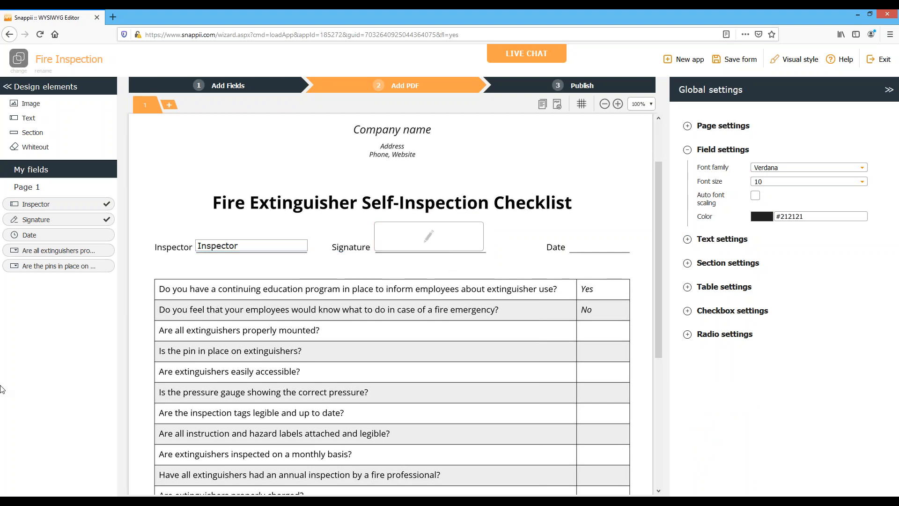
{"action": "left_click_drag", "start_coordinate": [54, 245], "coordinate": [577, 243]}
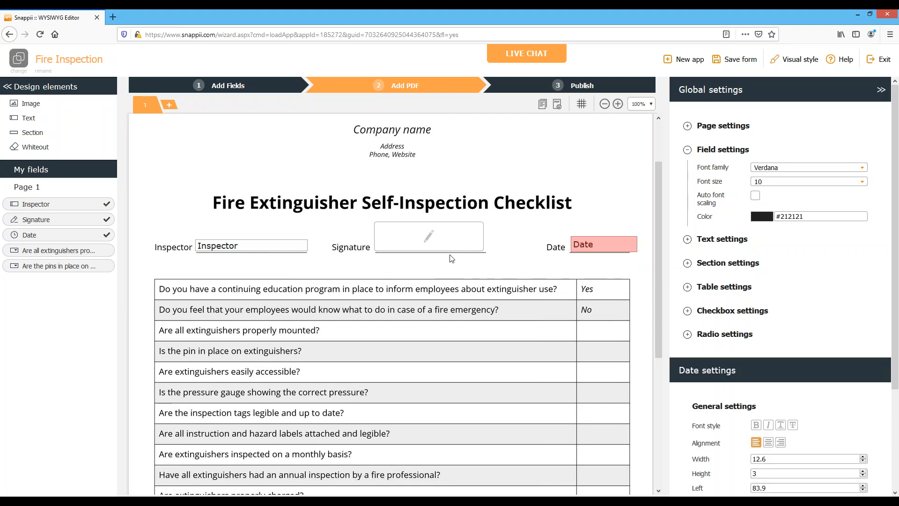
{"action": "left_click", "coordinate": [261, 242]}
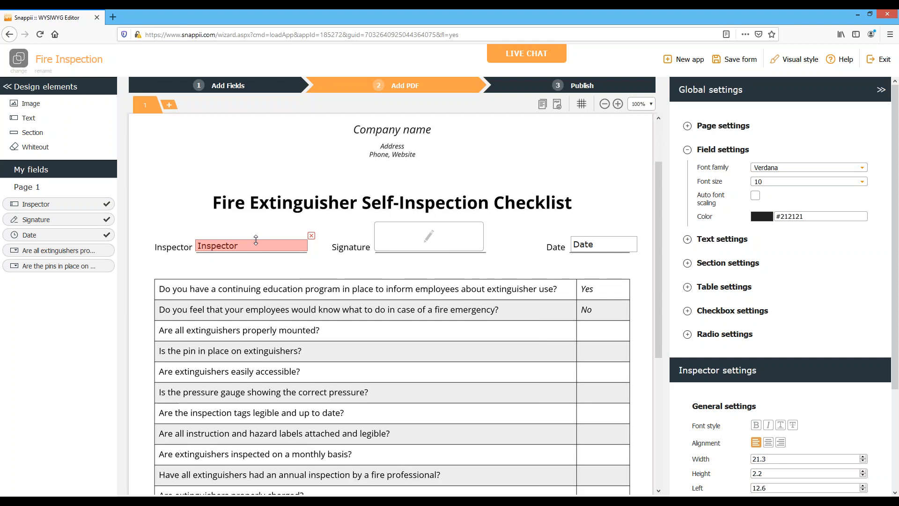
{"action": "left_click_drag", "start_coordinate": [256, 239], "coordinate": [256, 236]}
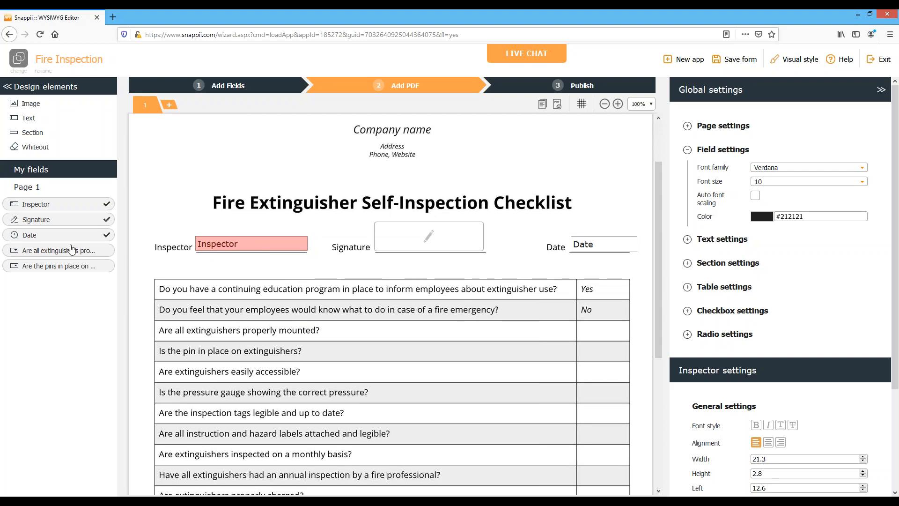
Place the properly mounted dropdown in its row's answer cell, shrinking it to about 6.8 wide and 2.1 high
{"action": "left_click_drag", "start_coordinate": [64, 252], "coordinate": [539, 331]}
{"action": "left_click_drag", "start_coordinate": [602, 329], "coordinate": [585, 341]}
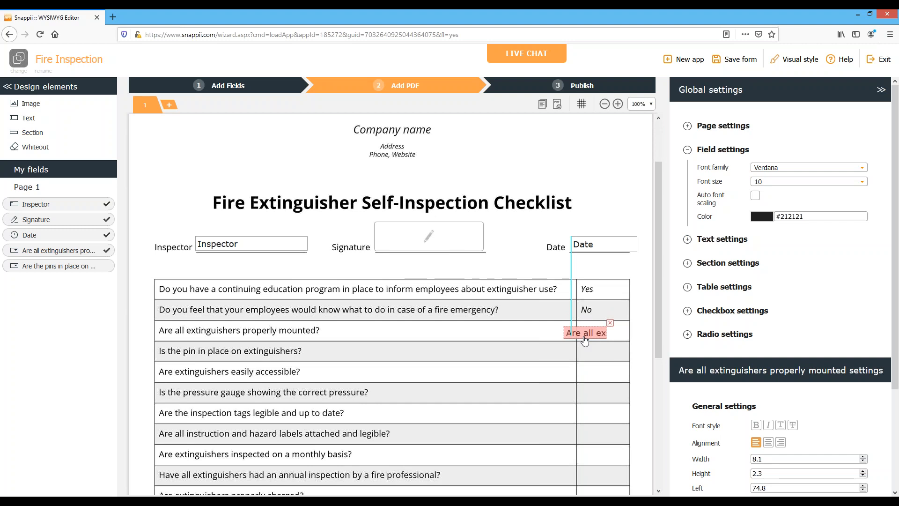
{"action": "left_click", "coordinate": [561, 342]}
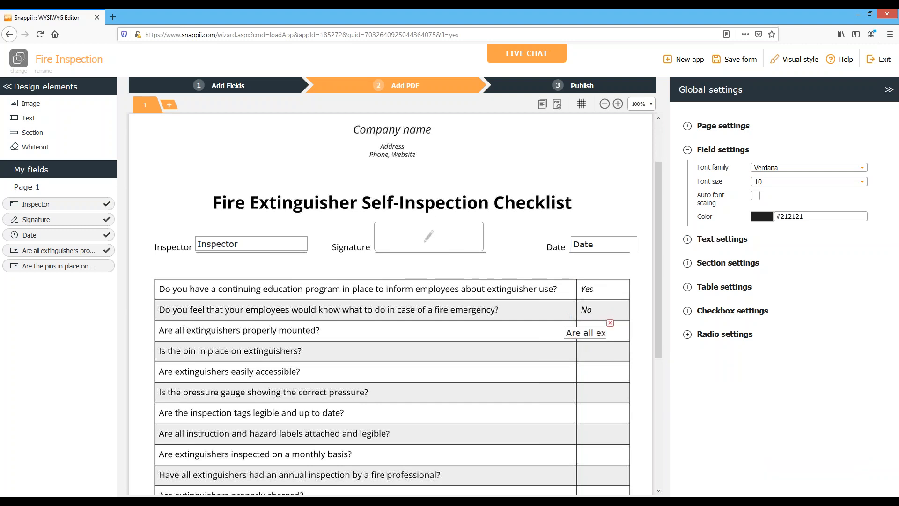
{"action": "left_click_drag", "start_coordinate": [568, 335], "coordinate": [599, 336]}
{"action": "left_click", "coordinate": [600, 335]}
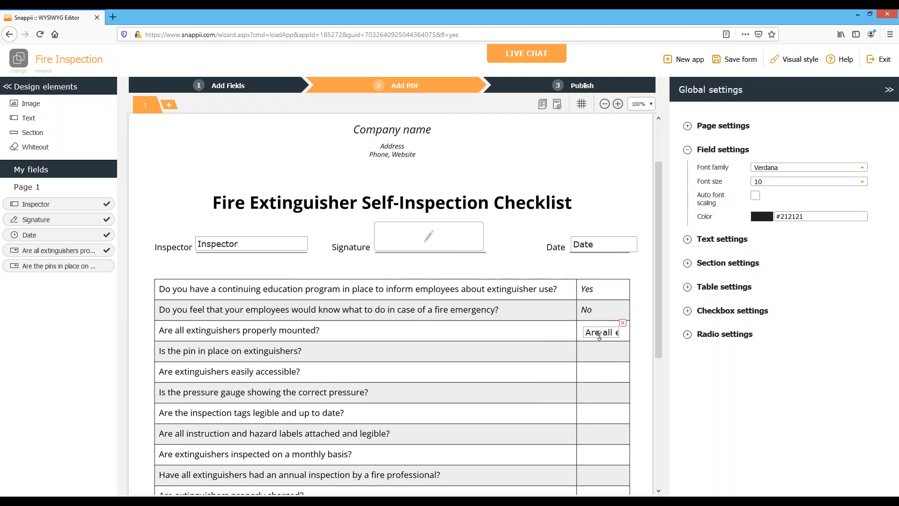
{"action": "left_click_drag", "start_coordinate": [601, 334], "coordinate": [599, 334]}
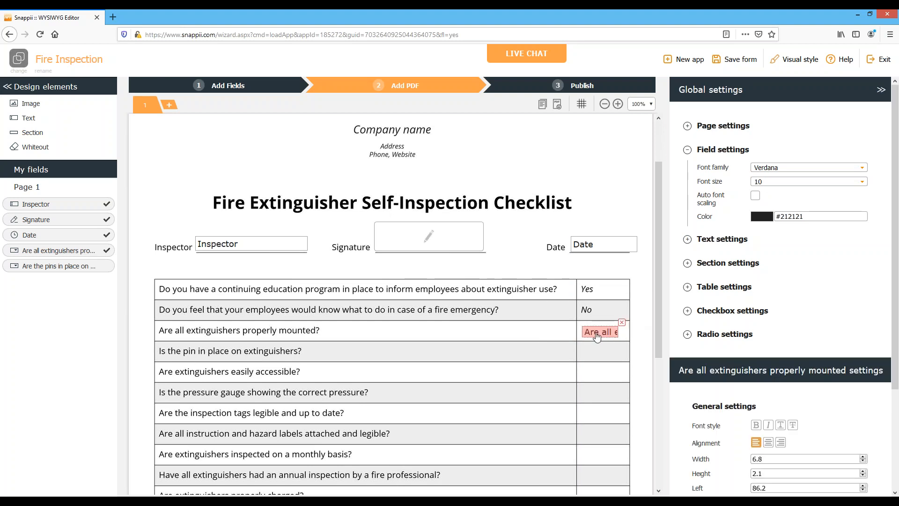
{"action": "left_click", "coordinate": [377, 329]}
Place the pins dropdown in the answer cell of the pin question's row, resized to about 6 wide and 2.7 high
{"action": "left_click_drag", "start_coordinate": [67, 275], "coordinate": [520, 354]}
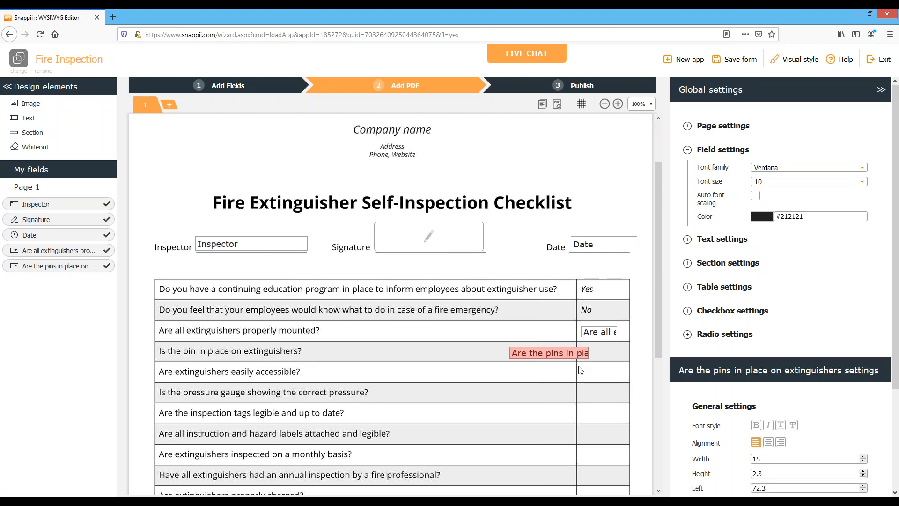
{"action": "left_click_drag", "start_coordinate": [578, 354], "coordinate": [542, 355]}
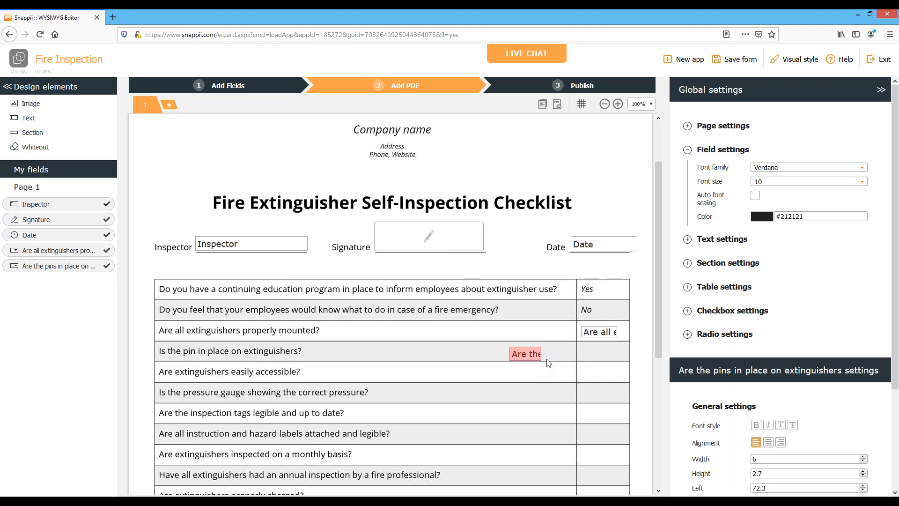
{"action": "left_click_drag", "start_coordinate": [529, 360], "coordinate": [605, 357]}
{"action": "left_click", "coordinate": [592, 409]}
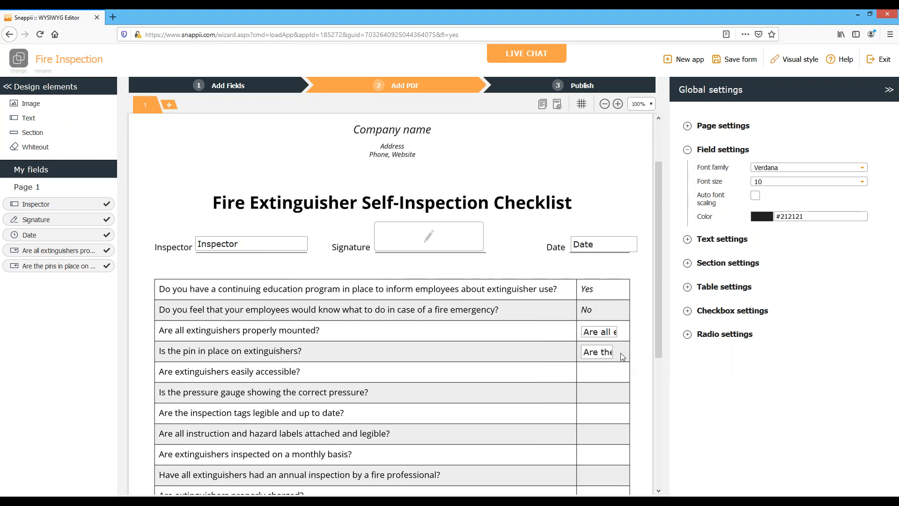
Make the properly mounted field slightly taller and widen the pins field to about 69 px to match the field above
{"action": "left_click", "coordinate": [587, 332]}
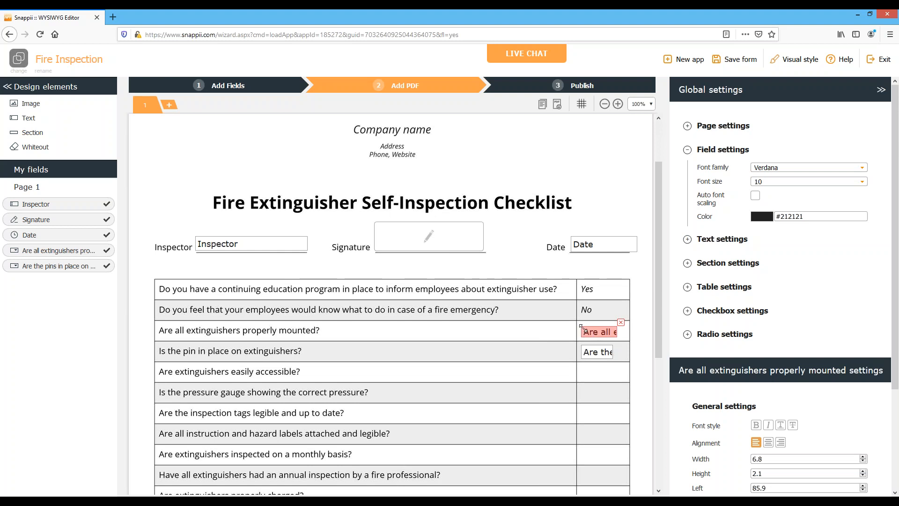
{"action": "left_click_drag", "start_coordinate": [583, 328], "coordinate": [583, 325]}
{"action": "left_click", "coordinate": [585, 351]}
{"action": "left_click", "coordinate": [519, 381]}
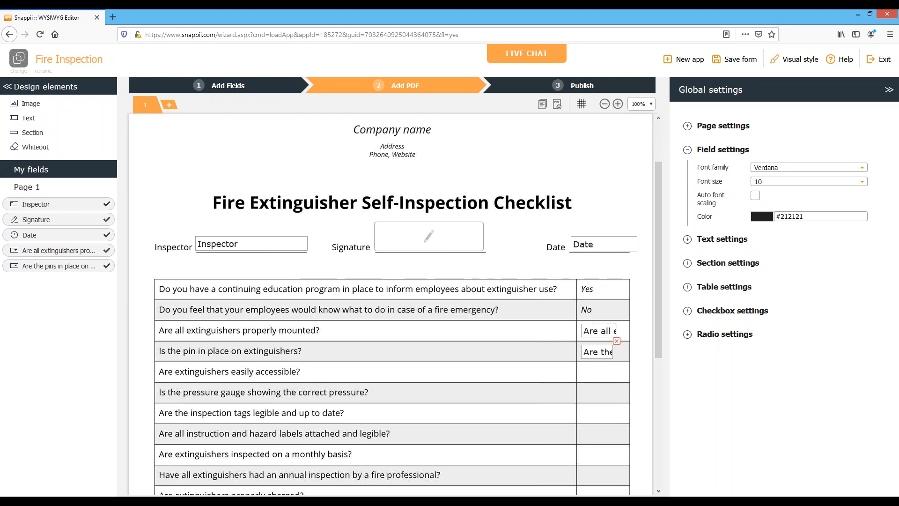
{"action": "left_click_drag", "start_coordinate": [620, 358], "coordinate": [621, 358]}
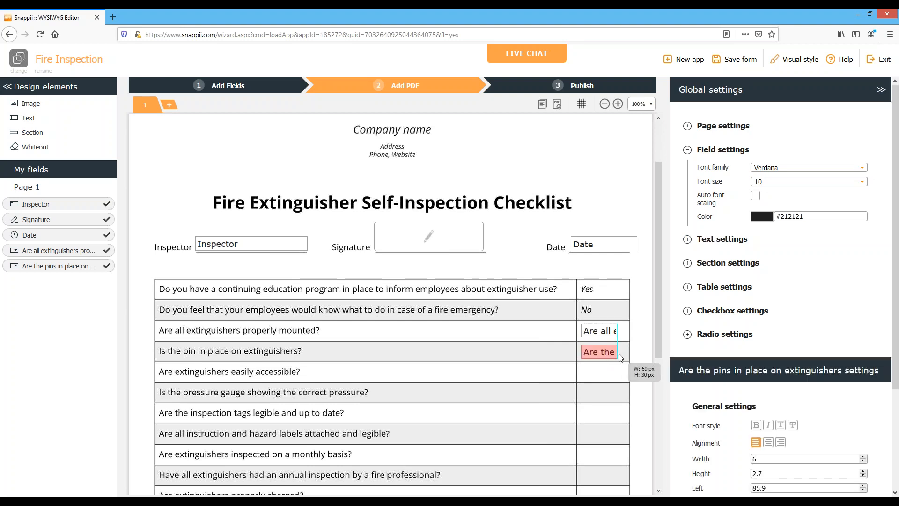
{"action": "left_click", "coordinate": [521, 394]}
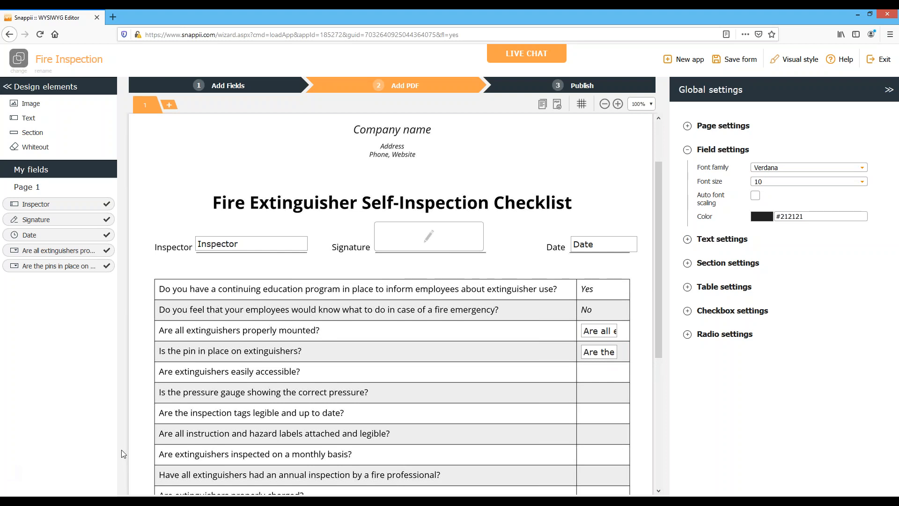
{"action": "scroll", "coordinate": [264, 374], "scroll_direction": "up", "scroll_amount": 3}
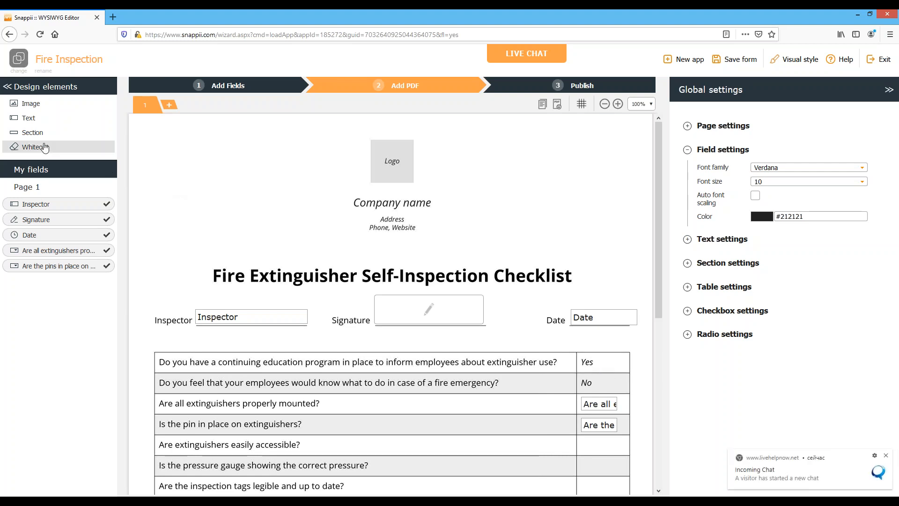
Cover the "Yes" answer in the first checklist row with a whiteout about 7.6 wide and 3 high, inside the cell borders
{"action": "left_click_drag", "start_coordinate": [44, 148], "coordinate": [485, 360]}
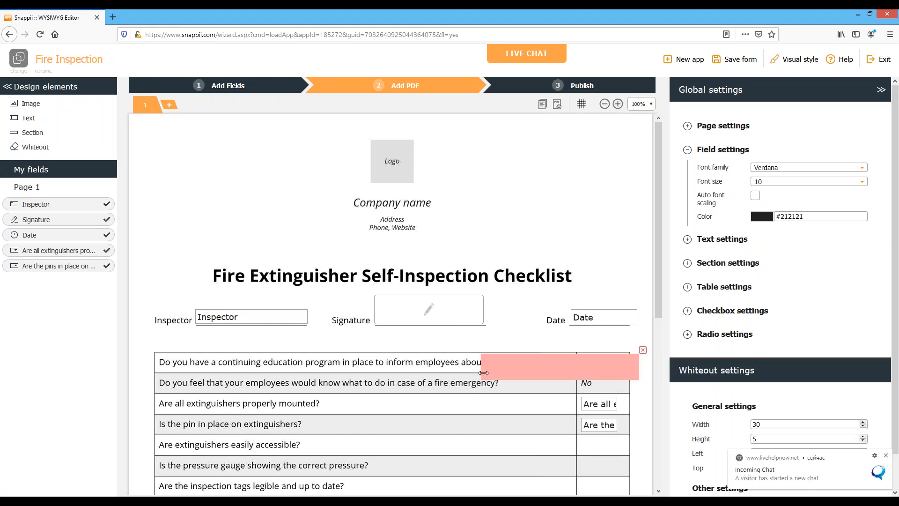
{"action": "left_click_drag", "start_coordinate": [483, 372], "coordinate": [601, 377]}
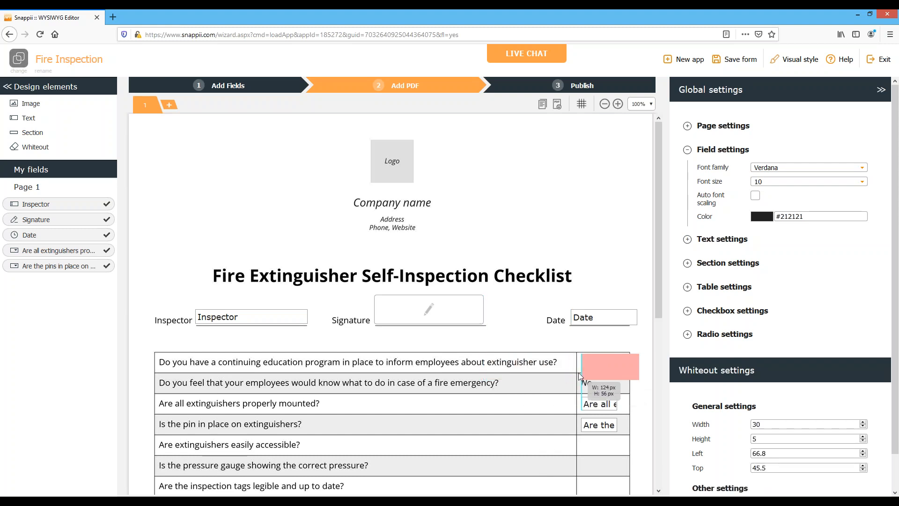
{"action": "left_click", "coordinate": [631, 384]}
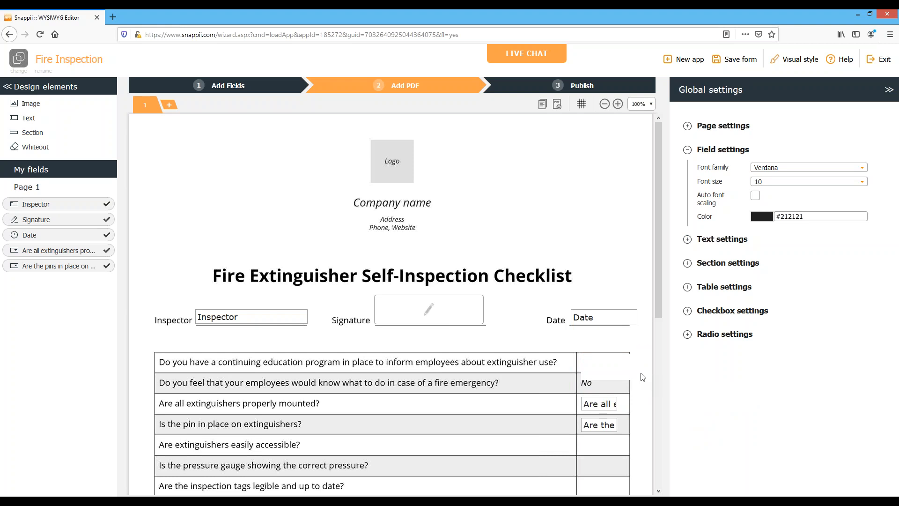
{"action": "left_click", "coordinate": [625, 372]}
{"action": "left_click_drag", "start_coordinate": [639, 380], "coordinate": [621, 370]}
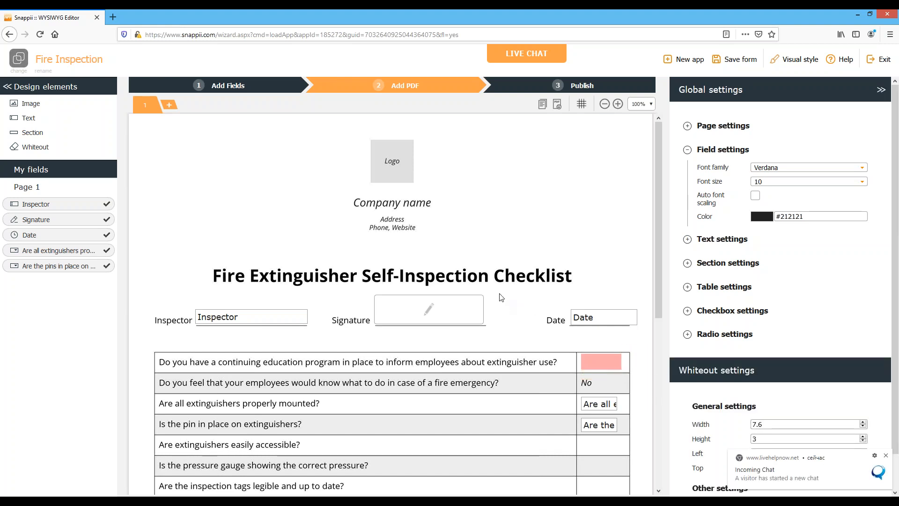
{"action": "left_click", "coordinate": [500, 295]}
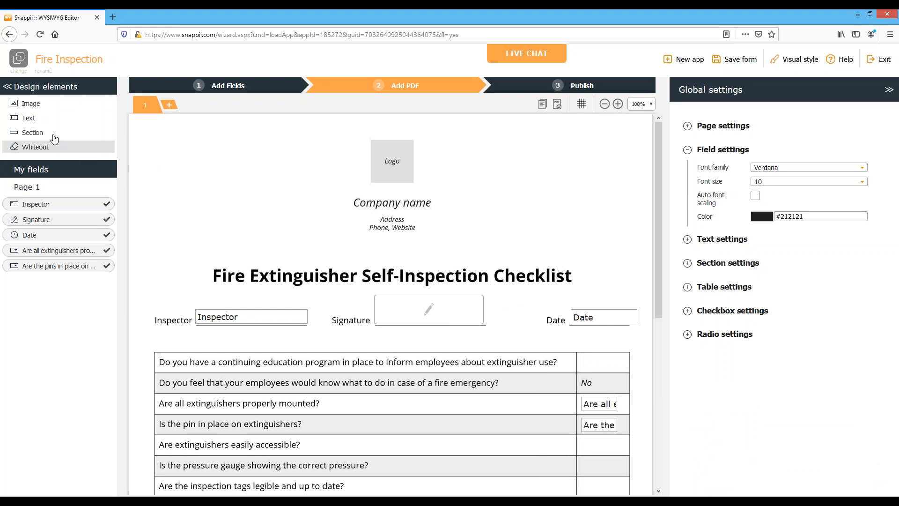
Cover the "No" answer in the second checklist row with a whiteout about 5.9 wide and 2.8 high
{"action": "left_click_drag", "start_coordinate": [30, 149], "coordinate": [475, 379]}
{"action": "left_click_drag", "start_coordinate": [630, 397], "coordinate": [599, 389]}
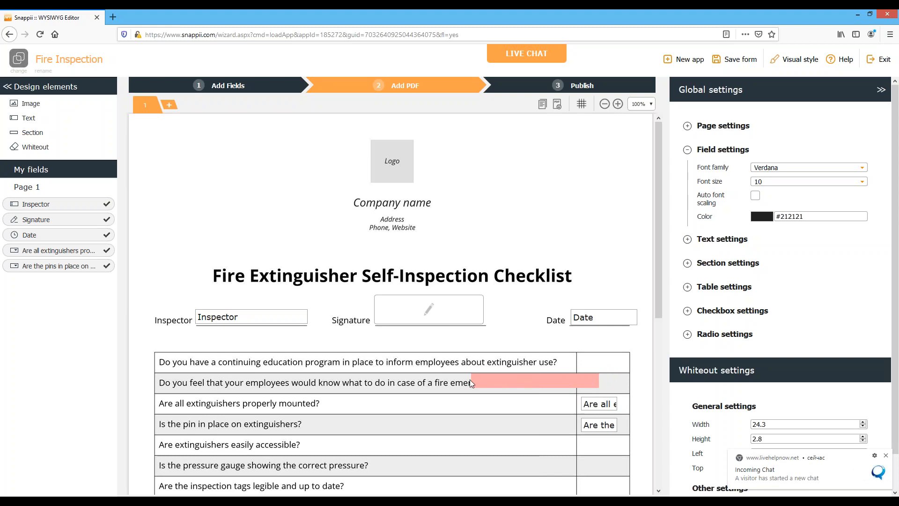
{"action": "left_click_drag", "start_coordinate": [471, 380], "coordinate": [602, 388]}
{"action": "left_click", "coordinate": [602, 388]}
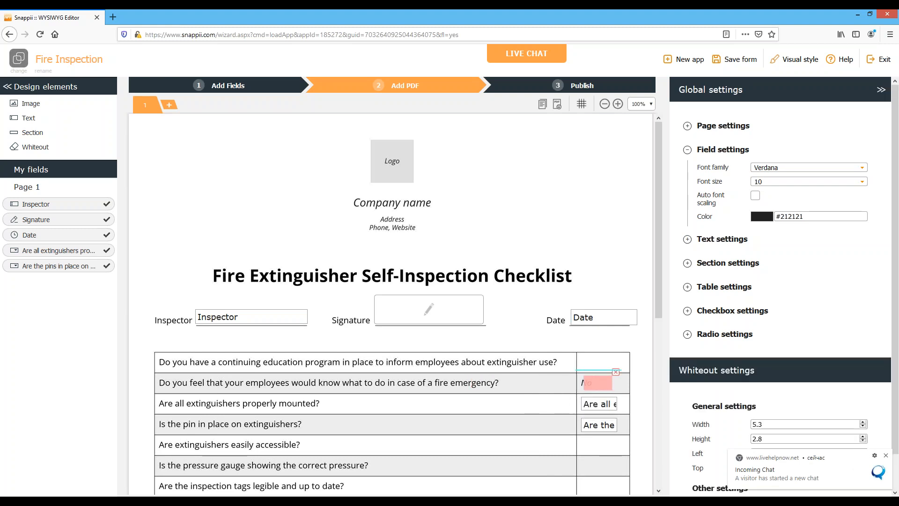
{"action": "left_click", "coordinate": [598, 438]}
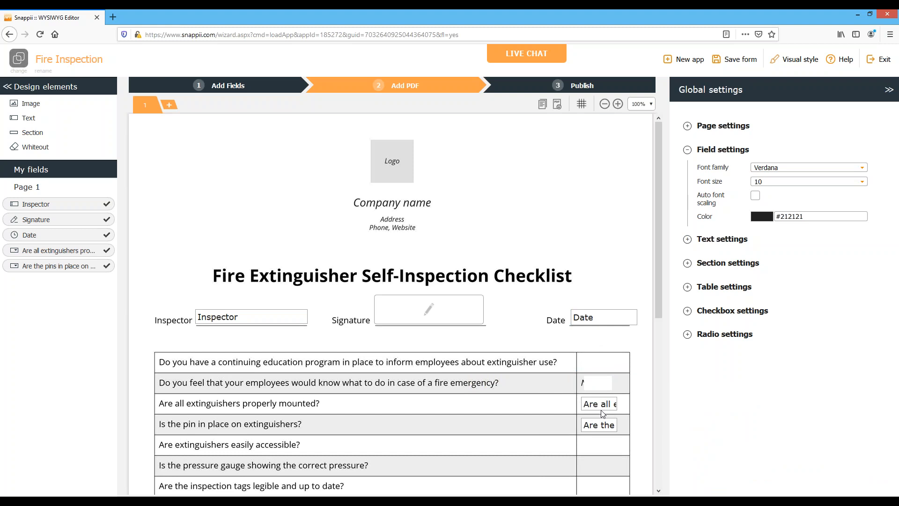
{"action": "mouse_move", "coordinate": [590, 389]}
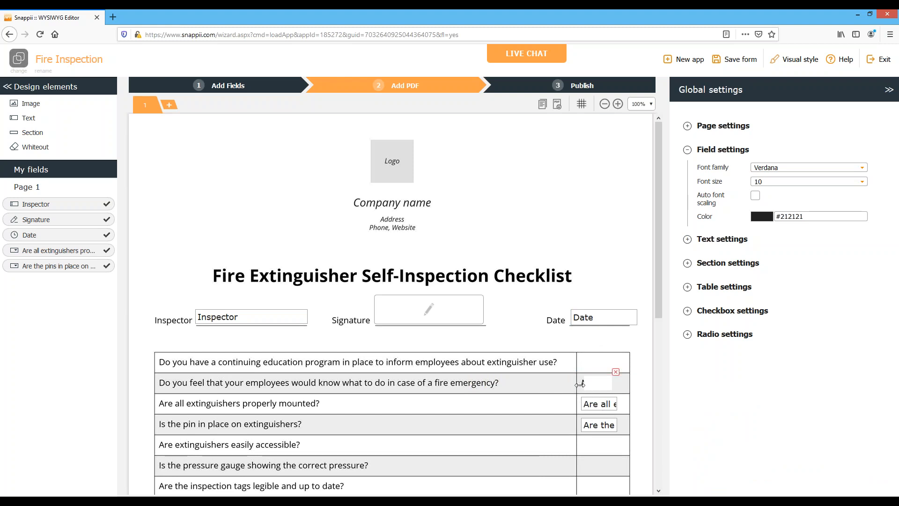
{"action": "left_click", "coordinate": [580, 385]}
{"action": "left_click", "coordinate": [547, 403]}
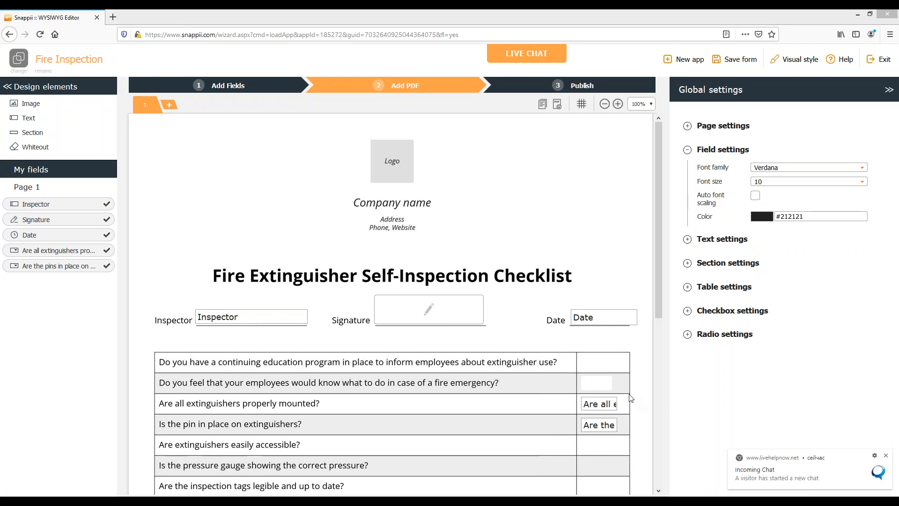
Set the background color of the whiteout in the second checklist row to the light grey #eeeeee
{"action": "left_click", "coordinate": [600, 383]}
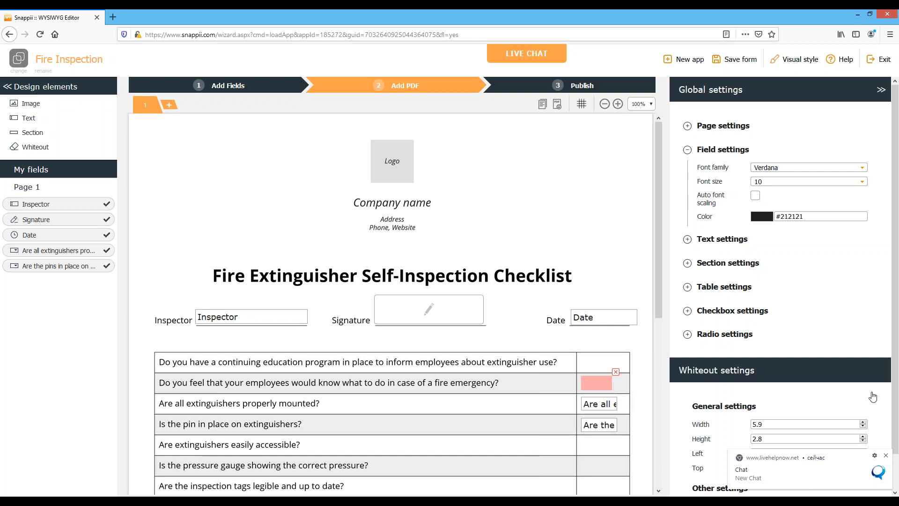
{"action": "scroll", "coordinate": [873, 347], "scroll_direction": "down", "scroll_amount": 2}
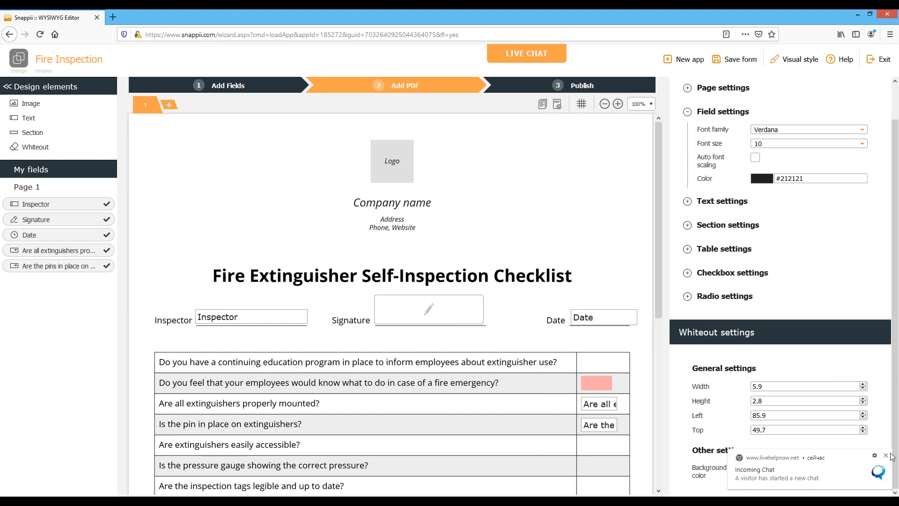
{"action": "left_click", "coordinate": [867, 470]}
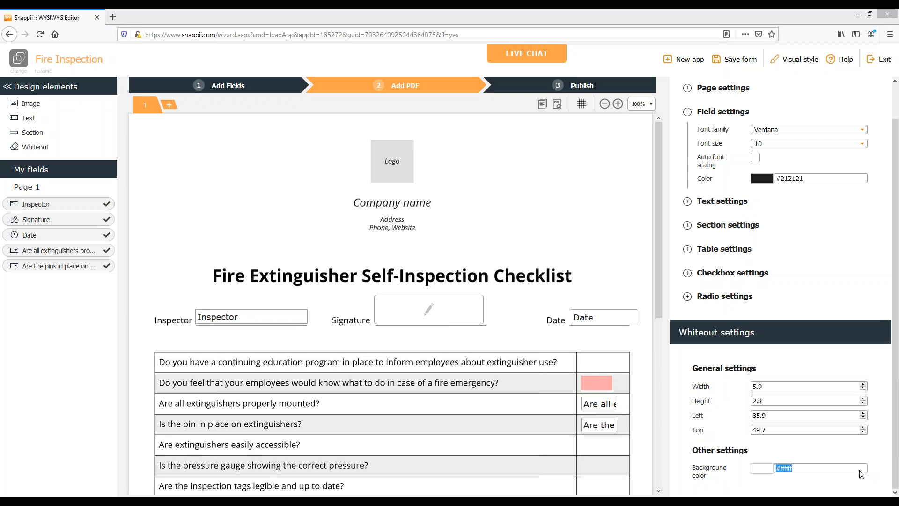
{"action": "left_click", "coordinate": [761, 468]}
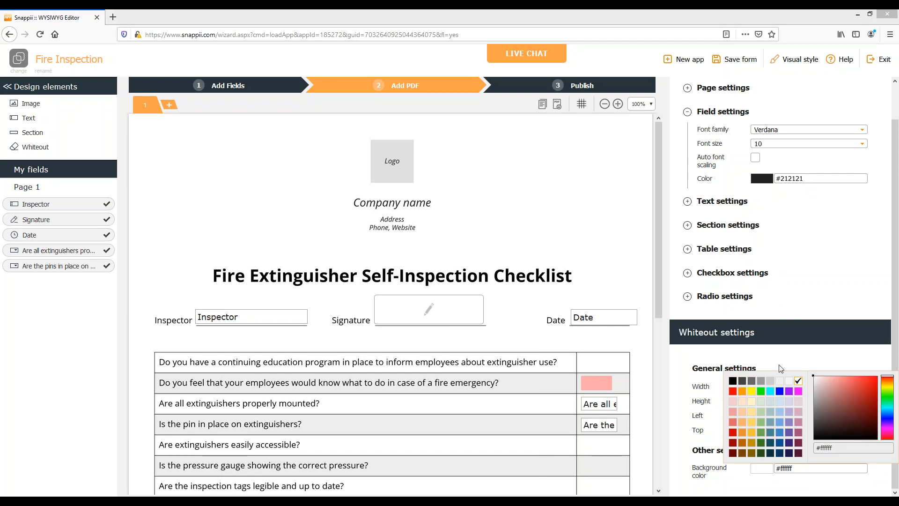
{"action": "left_click", "coordinate": [780, 381]}
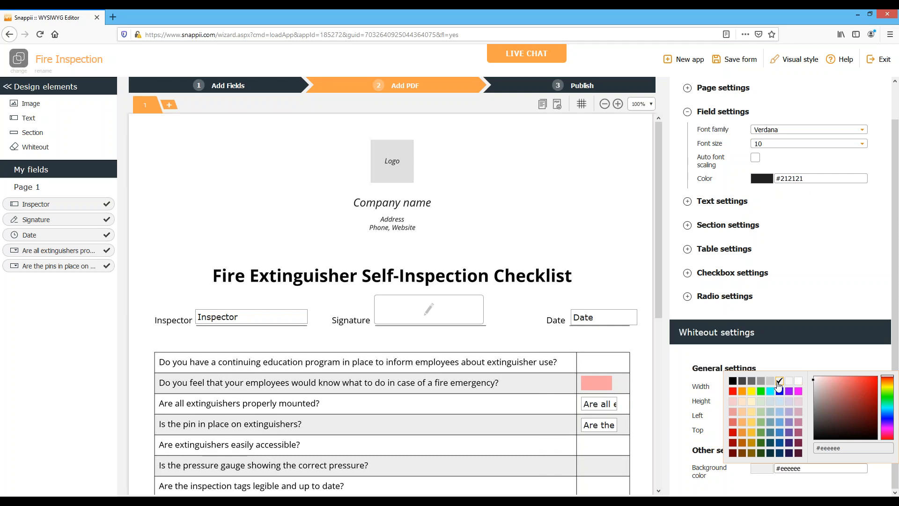
{"action": "left_click", "coordinate": [518, 401]}
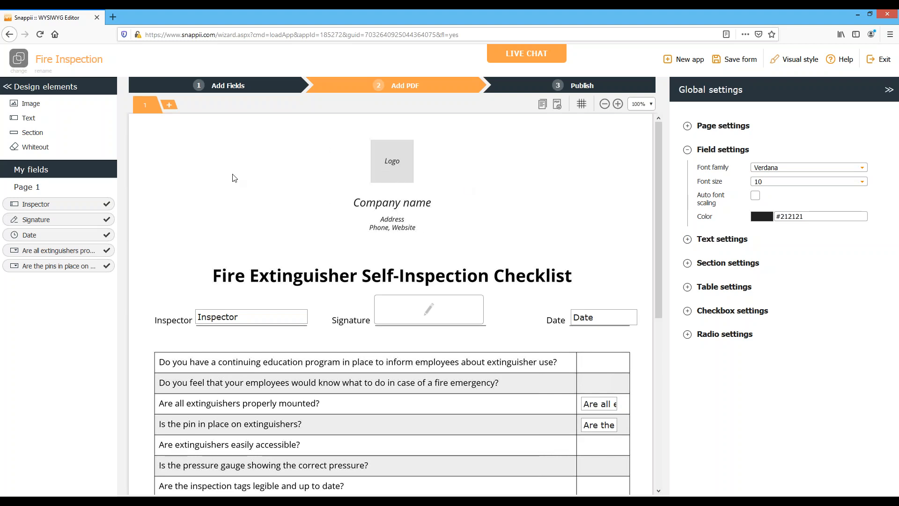
Cover the logo, company name and address placeholders above the title with a whiteout about 30 wide and 19.3 high
{"action": "left_click_drag", "start_coordinate": [243, 151], "coordinate": [411, 161]}
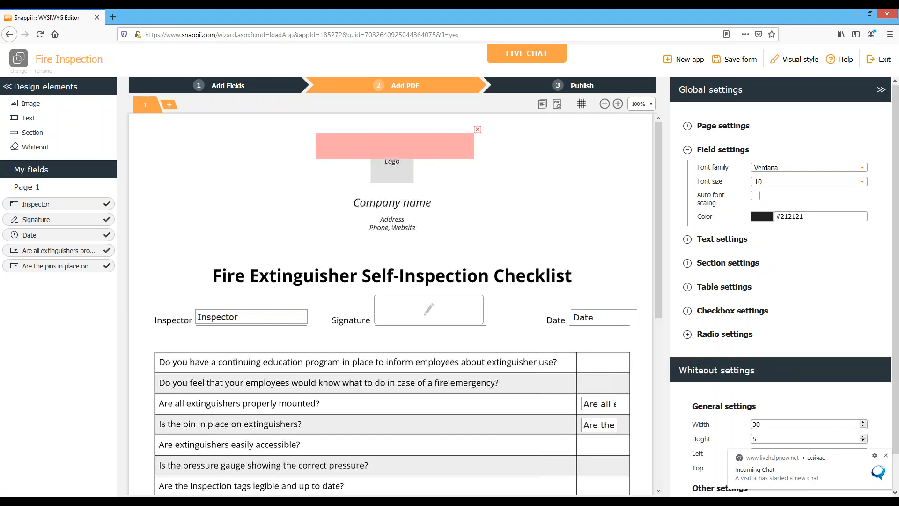
{"action": "left_click_drag", "start_coordinate": [426, 159], "coordinate": [431, 234]}
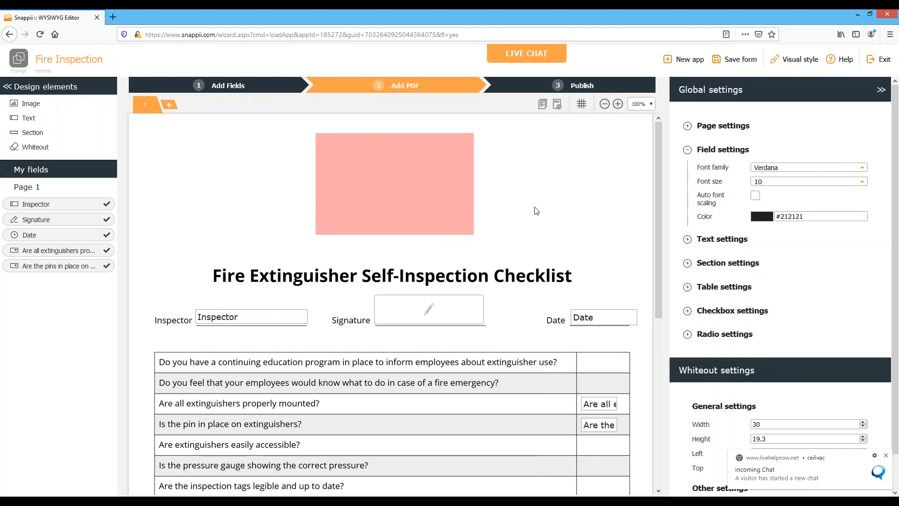
{"action": "left_click", "coordinate": [535, 207]}
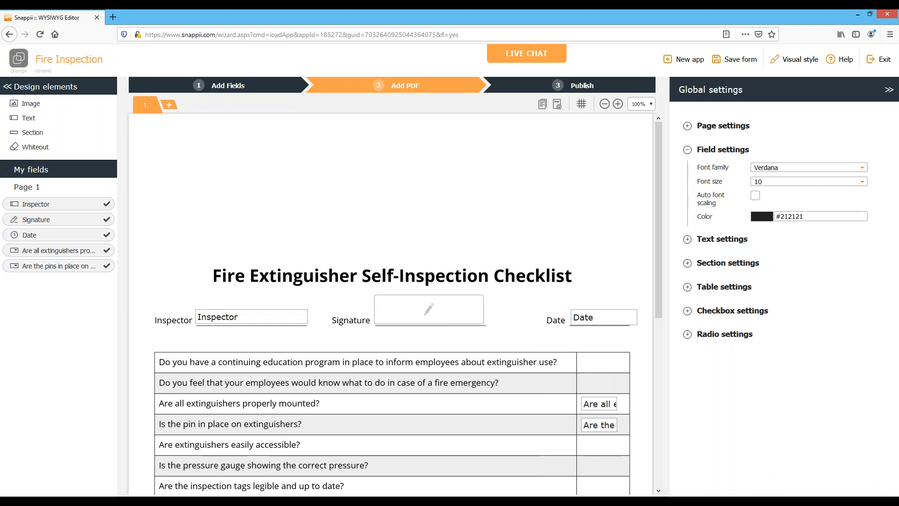
Add an image element centered above the title and upload the red fire extinguisher picture into it
{"action": "left_click_drag", "start_coordinate": [29, 104], "coordinate": [367, 146]}
{"action": "left_click", "coordinate": [394, 171]}
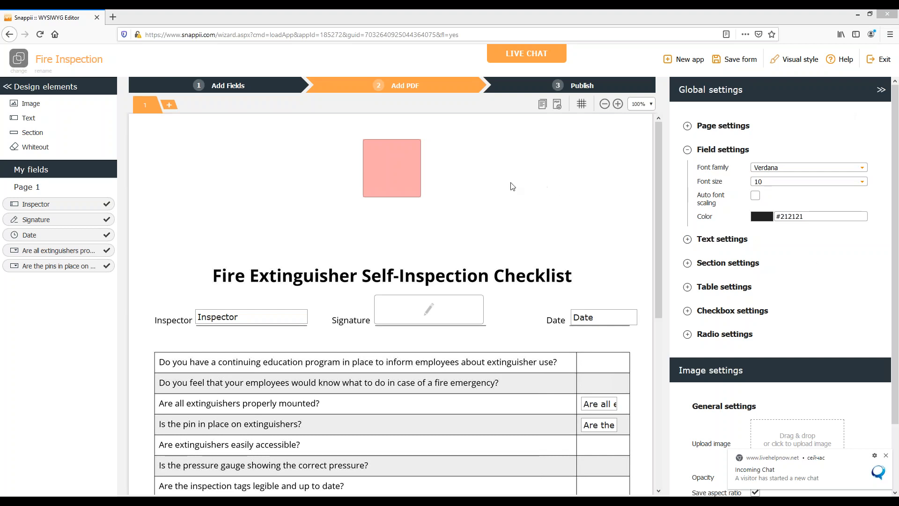
{"action": "scroll", "coordinate": [744, 224], "scroll_direction": "down", "scroll_amount": 2}
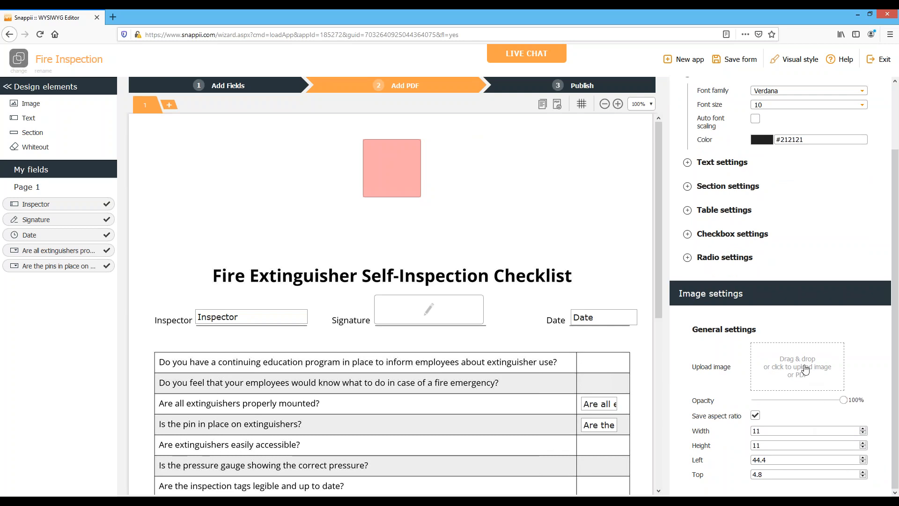
{"action": "left_click", "coordinate": [807, 368]}
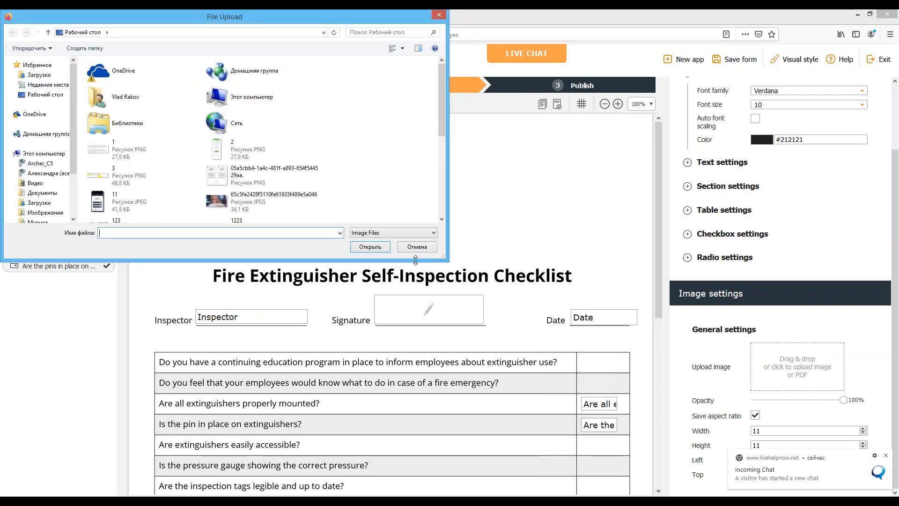
{"action": "type", "text": "fire"}
{"action": "key", "text": "Down"}
{"action": "key", "text": "Return"}
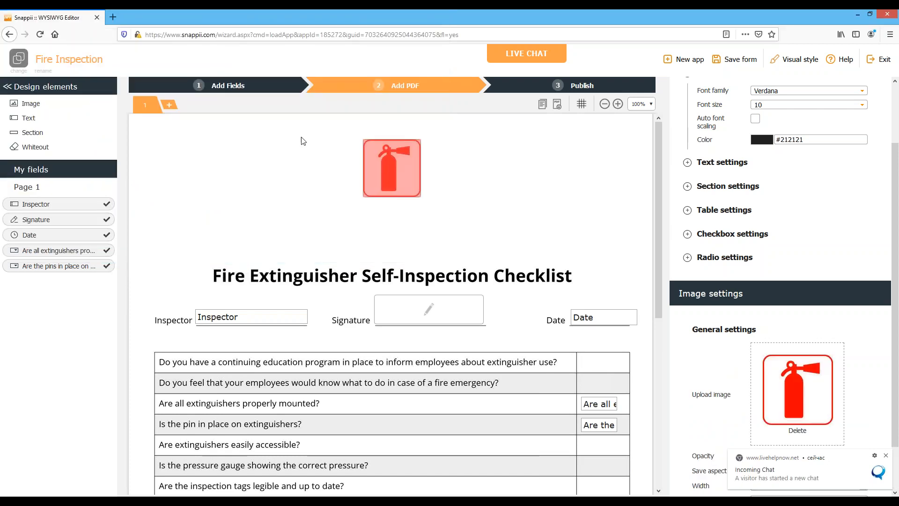
Enlarge the fire extinguisher image and center it near the page's upper edge, above the checklist title
{"action": "left_click", "coordinate": [418, 156]}
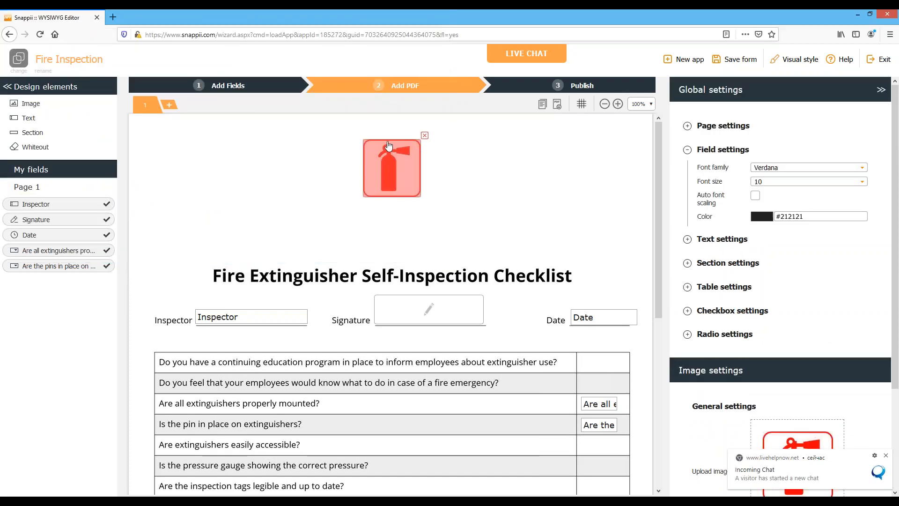
{"action": "left_click_drag", "start_coordinate": [364, 139], "coordinate": [341, 124]}
{"action": "left_click_drag", "start_coordinate": [402, 162], "coordinate": [414, 159]}
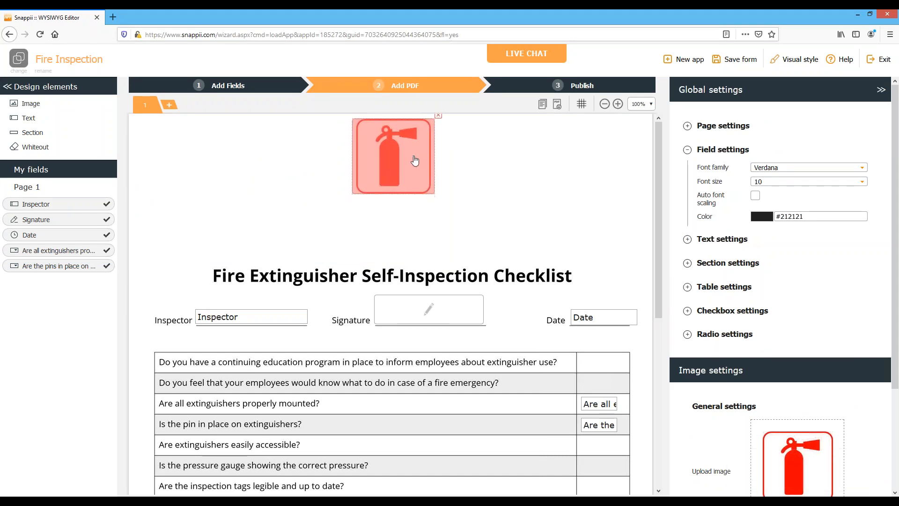
{"action": "left_click", "coordinate": [485, 218]}
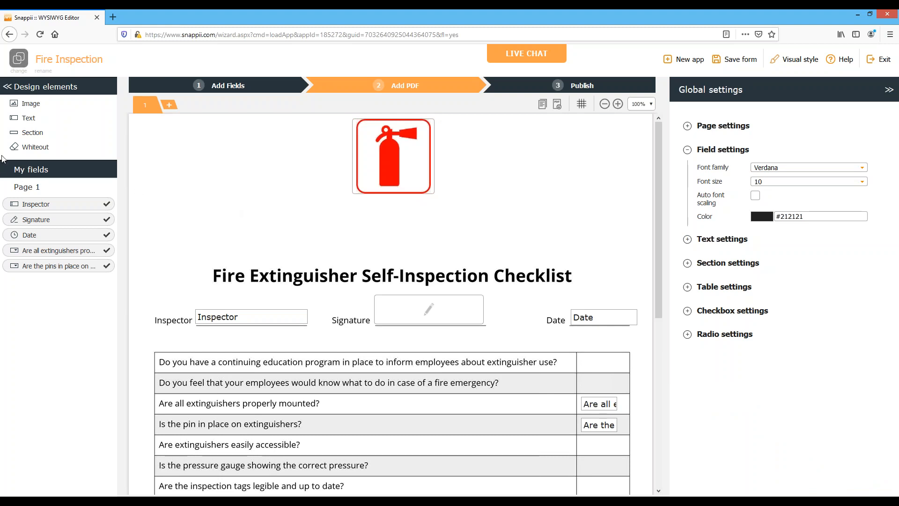
Add a text area reading "Snappii" between the image and the title, and turn off its use of global settings
{"action": "left_click_drag", "start_coordinate": [33, 120], "coordinate": [370, 223]}
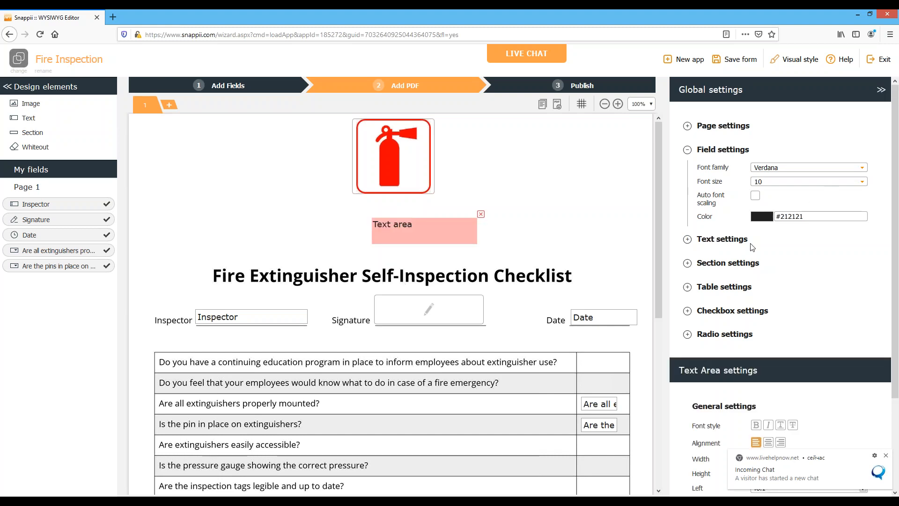
{"action": "scroll", "coordinate": [789, 346], "scroll_direction": "down", "scroll_amount": 3}
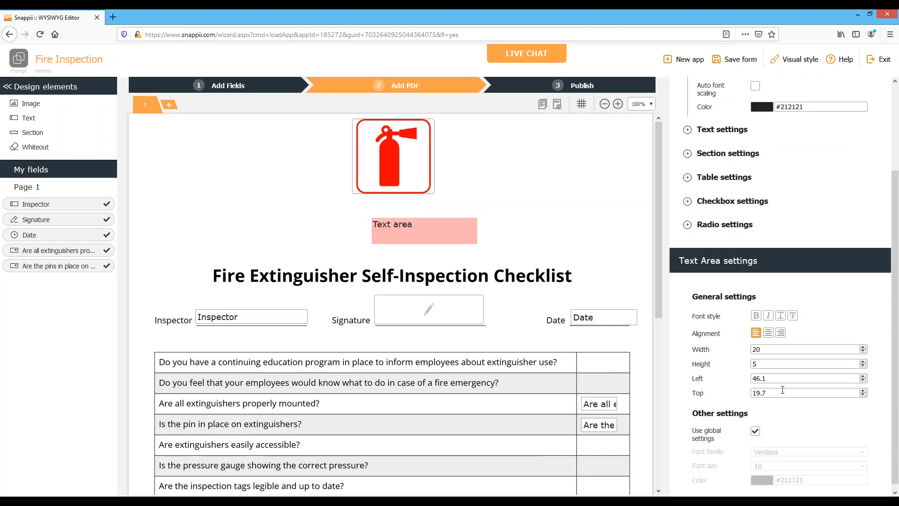
{"action": "double_click", "coordinate": [390, 229]}
{"action": "left_click", "coordinate": [427, 229]}
{"action": "key", "text": "BackSpace"}
{"action": "key", "text": "BackSpace"}
{"action": "key", "text": "BackSpace"}
{"action": "key", "text": "BackSpace"}
{"action": "key", "text": "BackSpace"}
{"action": "key", "text": "BackSpace"}
{"action": "key", "text": "BackSpace"}
{"action": "key", "text": "BackSpace"}
{"action": "key", "text": "BackSpace"}
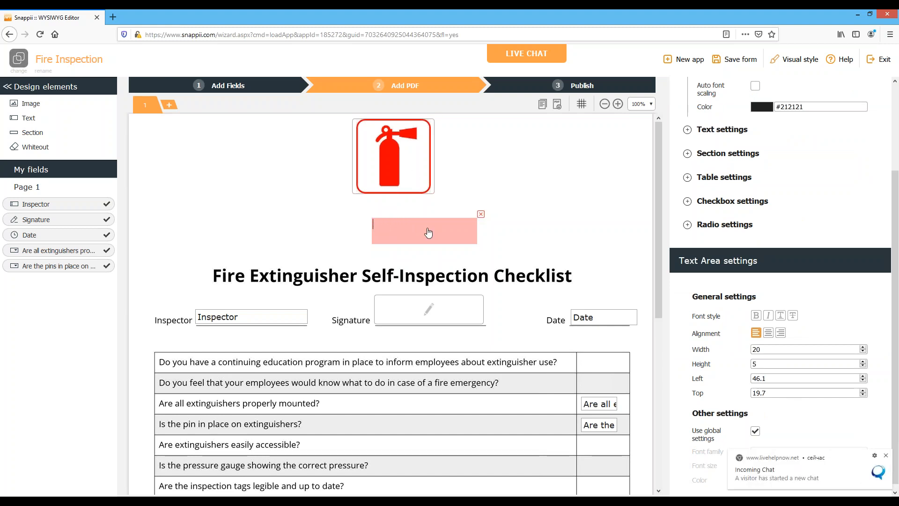
{"action": "type", "text": "Snappii"}
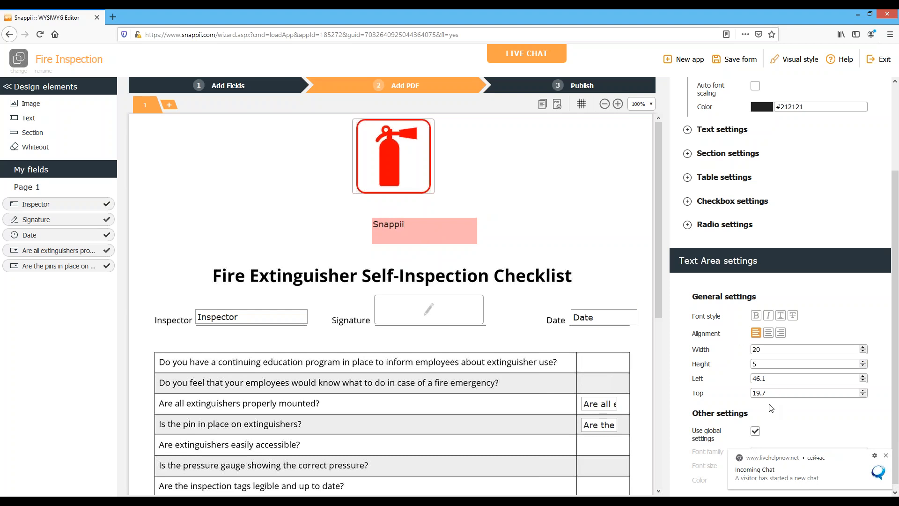
{"action": "left_click", "coordinate": [756, 431]}
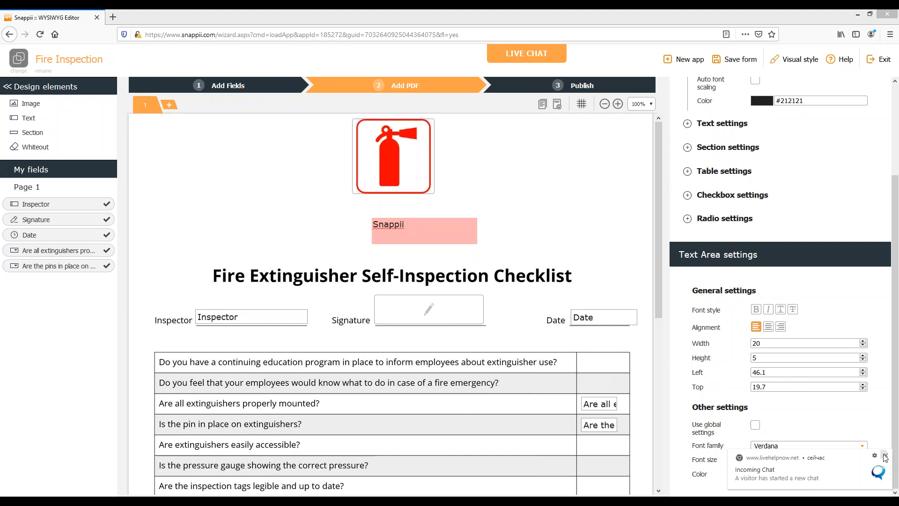
Dismiss the chat notification, close the LiveHelpNow page in the other browser window, and return to the form editor
{"action": "left_click", "coordinate": [885, 457]}
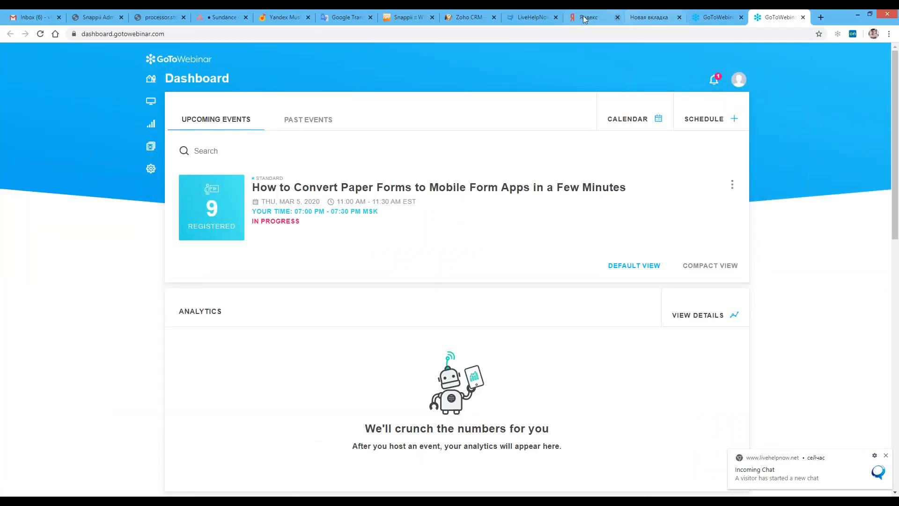
{"action": "left_click", "coordinate": [556, 17]}
{"action": "left_click", "coordinate": [856, 15]}
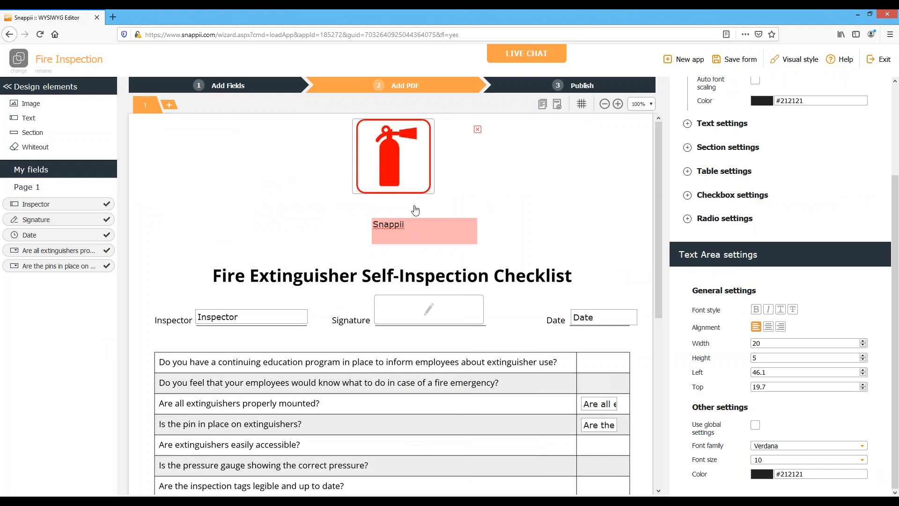
Set the global font size for text to 18 and move the "Snappii" text area slightly closer to the fire extinguisher image
{"action": "left_click", "coordinate": [817, 254]}
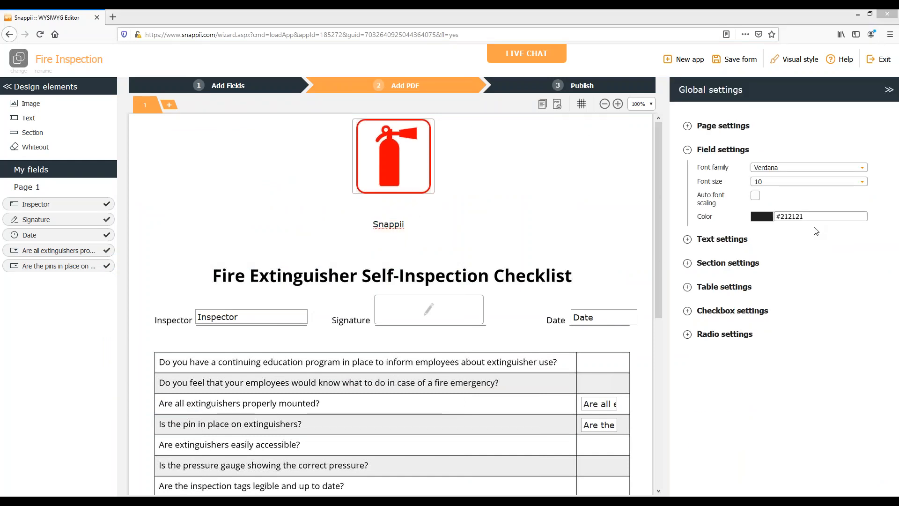
{"action": "left_click", "coordinate": [709, 242]}
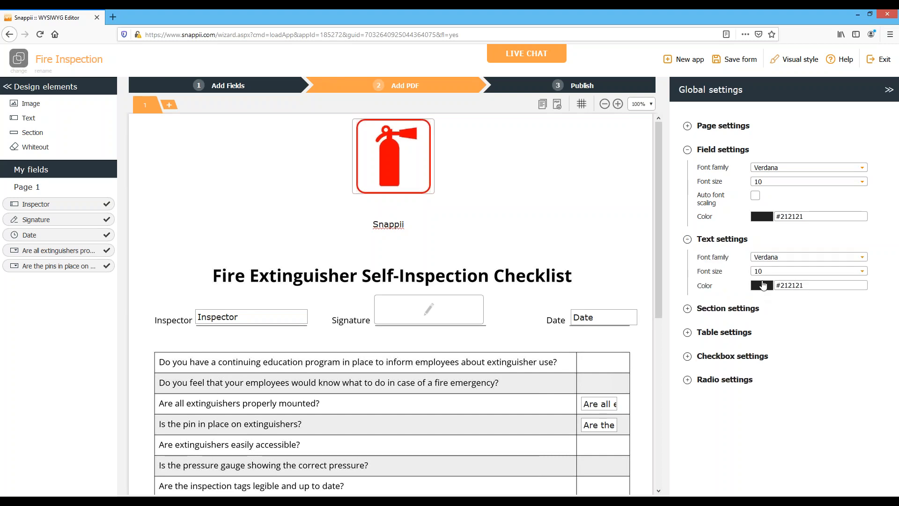
{"action": "left_click", "coordinate": [387, 234]}
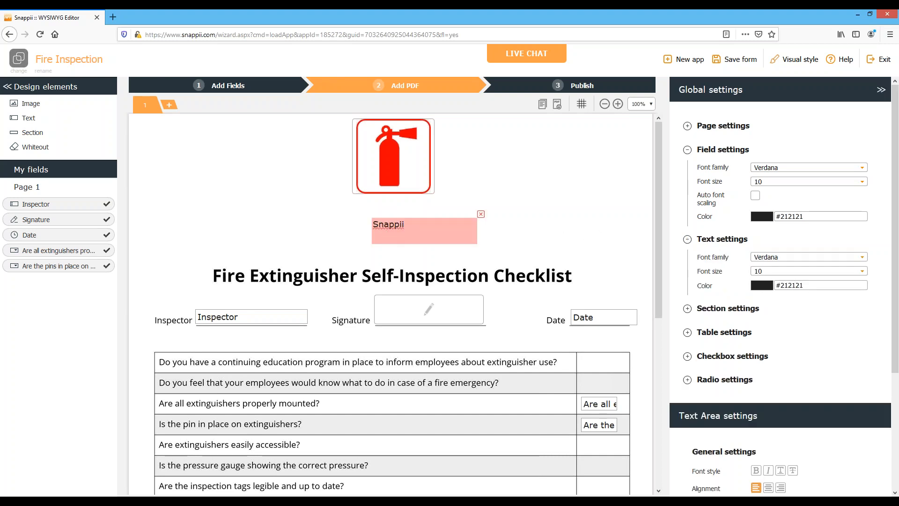
{"action": "left_click", "coordinate": [759, 272]}
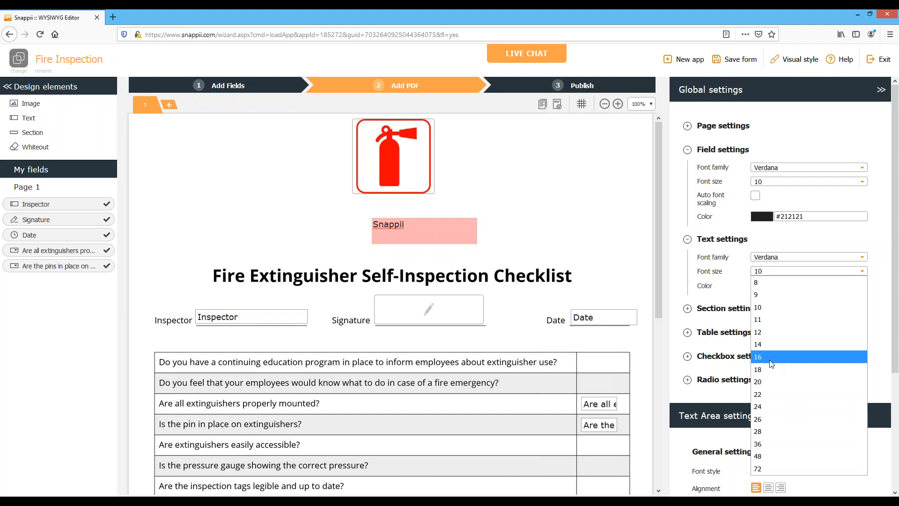
{"action": "left_click", "coordinate": [762, 369]}
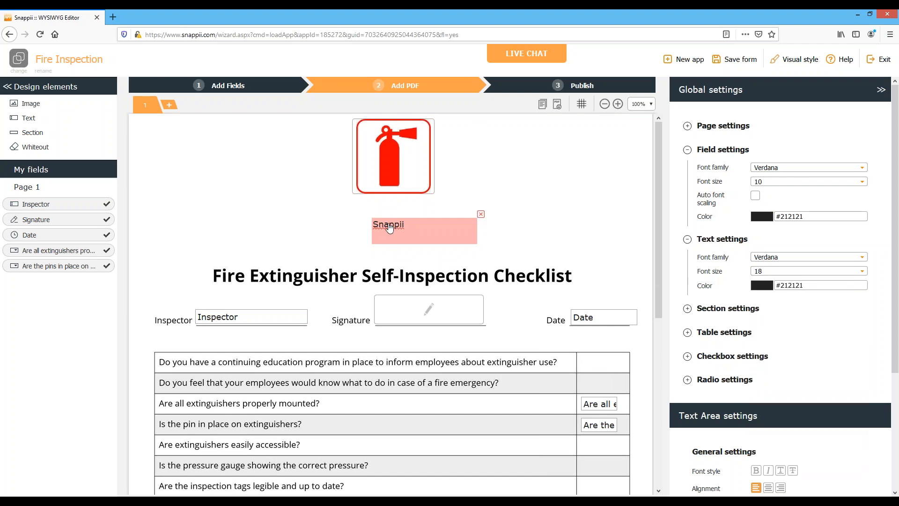
{"action": "left_click_drag", "start_coordinate": [389, 228], "coordinate": [387, 220]}
{"action": "left_click", "coordinate": [794, 361]}
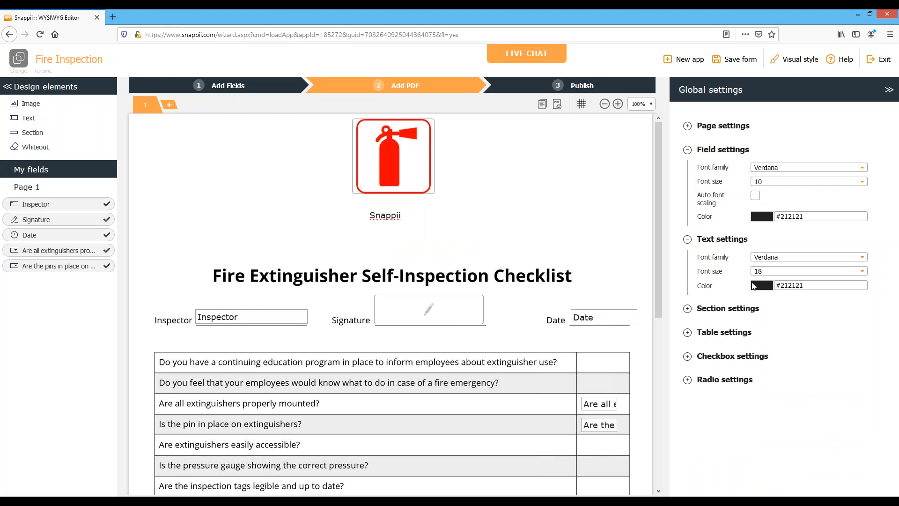
{"action": "left_click", "coordinate": [769, 275]}
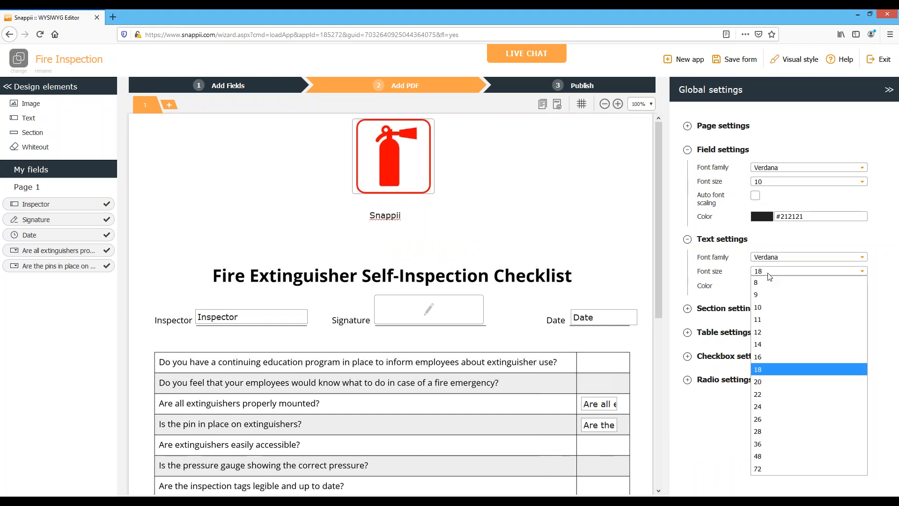
Set the "Snappii" text area's own font size to 18
{"action": "left_click", "coordinate": [392, 219]}
{"action": "left_click", "coordinate": [392, 220]}
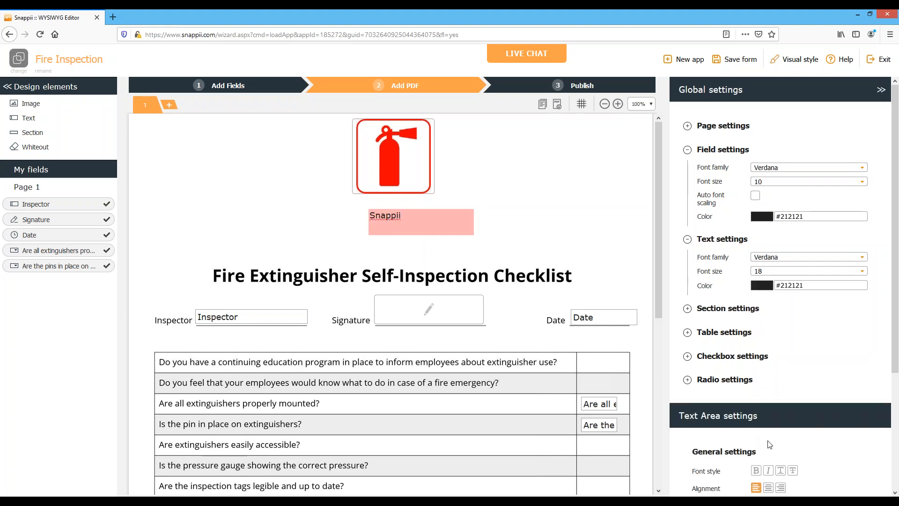
{"action": "scroll", "coordinate": [769, 444], "scroll_direction": "down", "scroll_amount": 3}
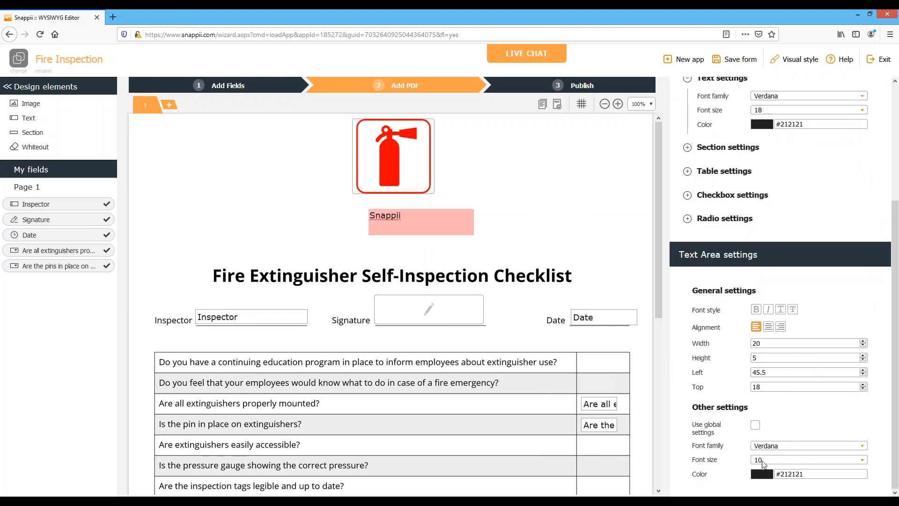
{"action": "left_click", "coordinate": [763, 462]}
{"action": "left_click", "coordinate": [764, 350]}
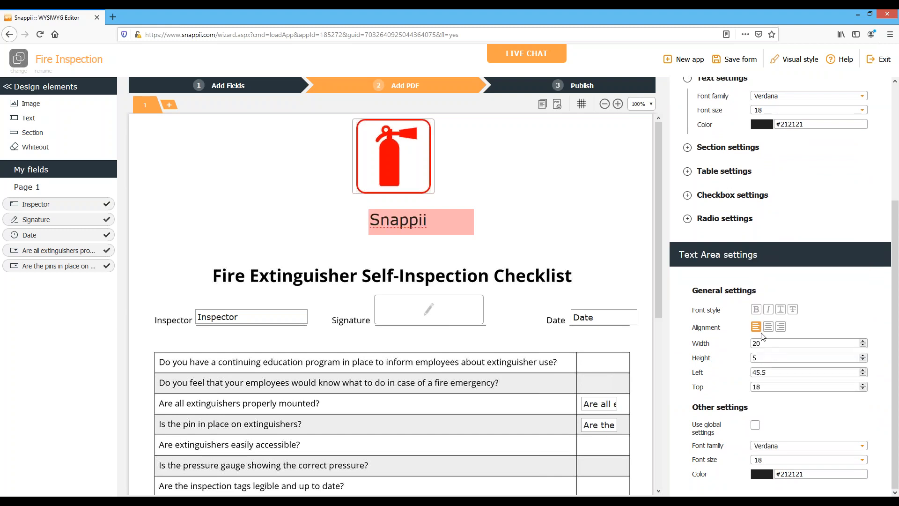
Center-align the "Snappii" text within its text area and color it red (#ff0000)
{"action": "left_click", "coordinate": [769, 327]}
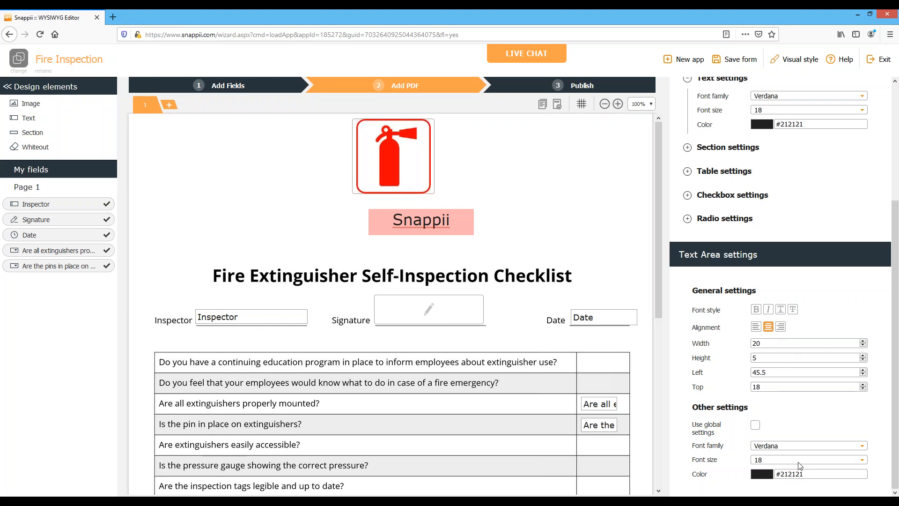
{"action": "left_click", "coordinate": [762, 475]}
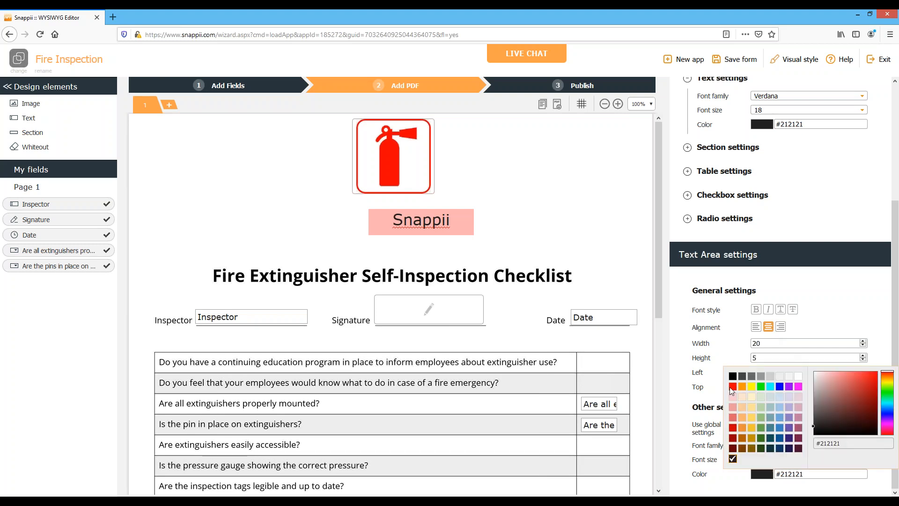
{"action": "left_click", "coordinate": [734, 386]}
Reposition the "Snappii" text area so it is centered just below the fire extinguisher image
{"action": "left_click_drag", "start_coordinate": [423, 224], "coordinate": [393, 221]}
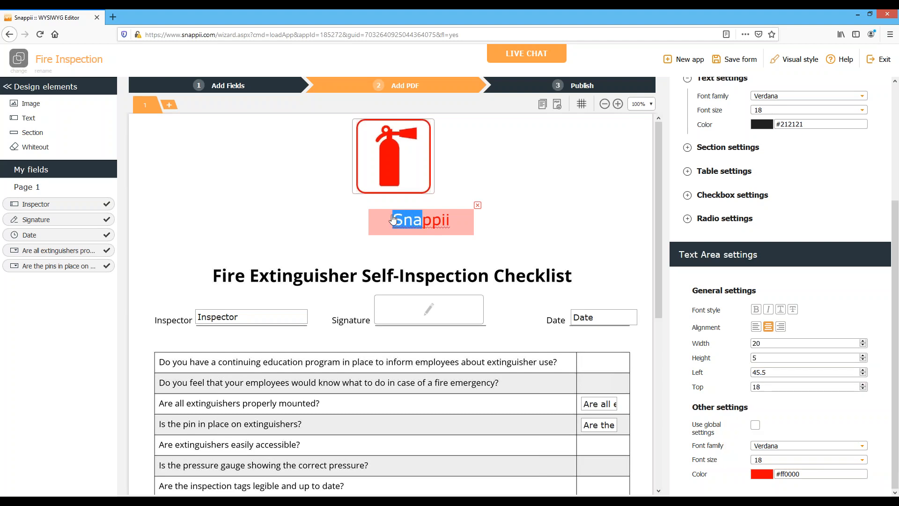
{"action": "left_click", "coordinate": [511, 234]}
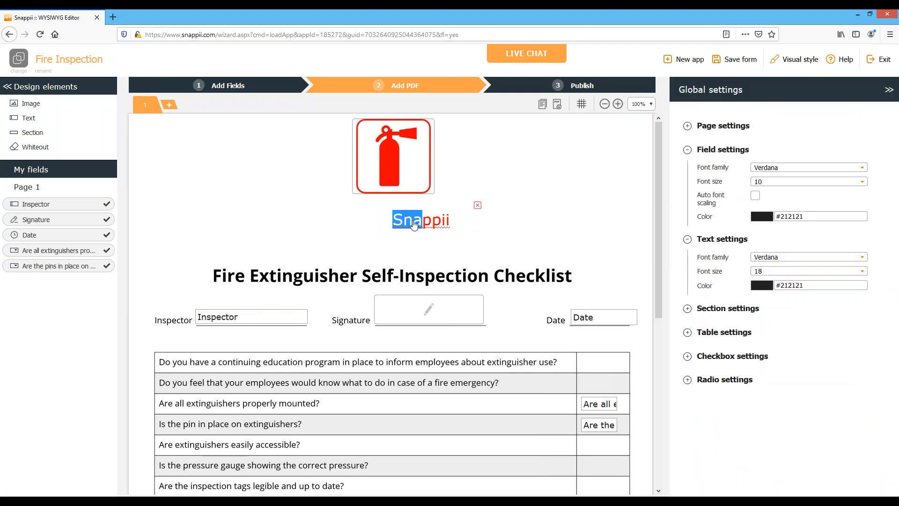
{"action": "left_click_drag", "start_coordinate": [422, 226], "coordinate": [398, 216]}
{"action": "left_click", "coordinate": [465, 249]}
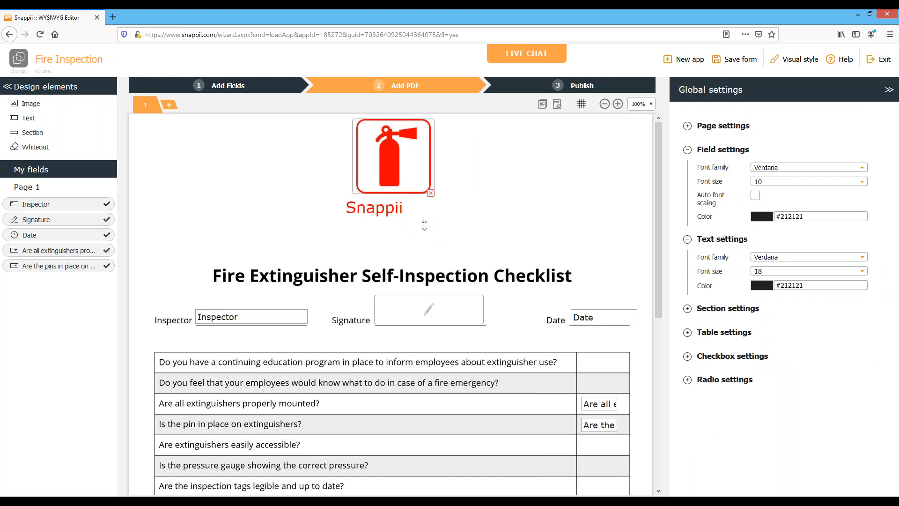
{"action": "left_click", "coordinate": [402, 217]}
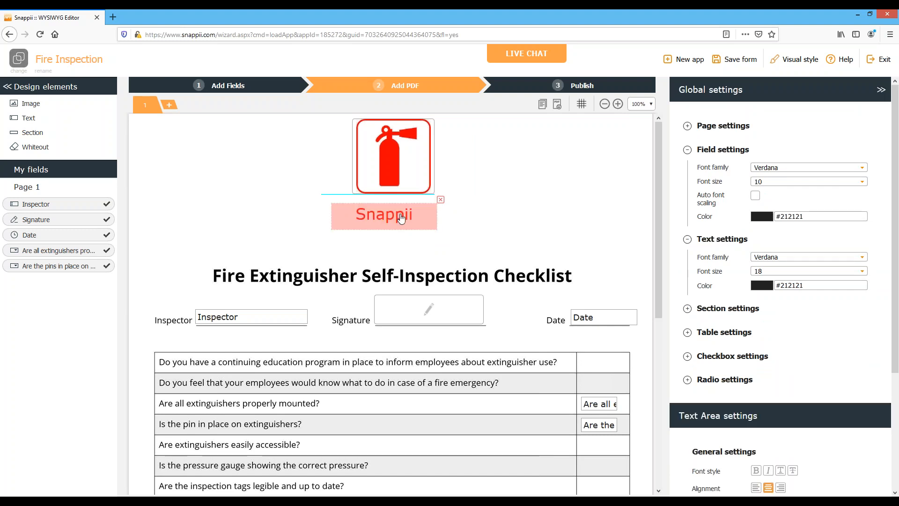
{"action": "mouse_move", "coordinate": [375, 217]}
{"action": "left_mouse_down"}
{"action": "mouse_move", "coordinate": [400, 221]}
{"action": "mouse_move", "coordinate": [382, 223]}
{"action": "left_mouse_up"}
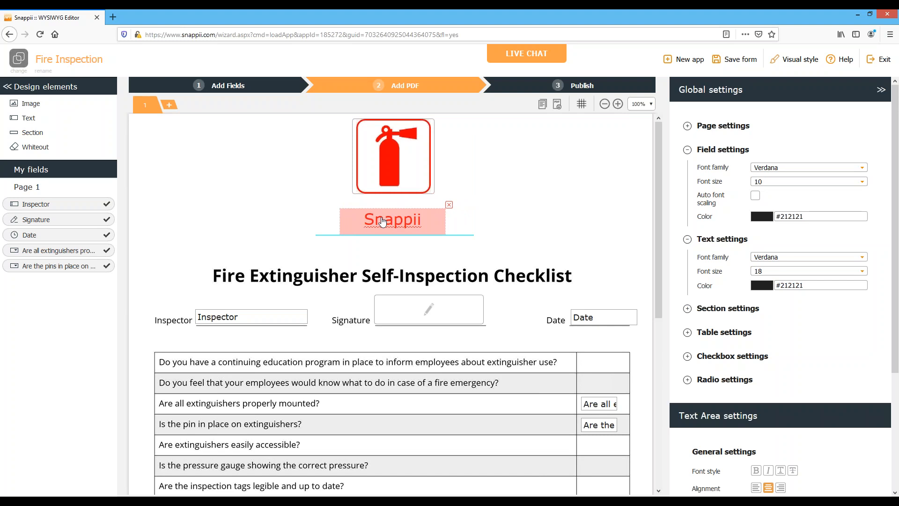
{"action": "left_click", "coordinate": [551, 252]}
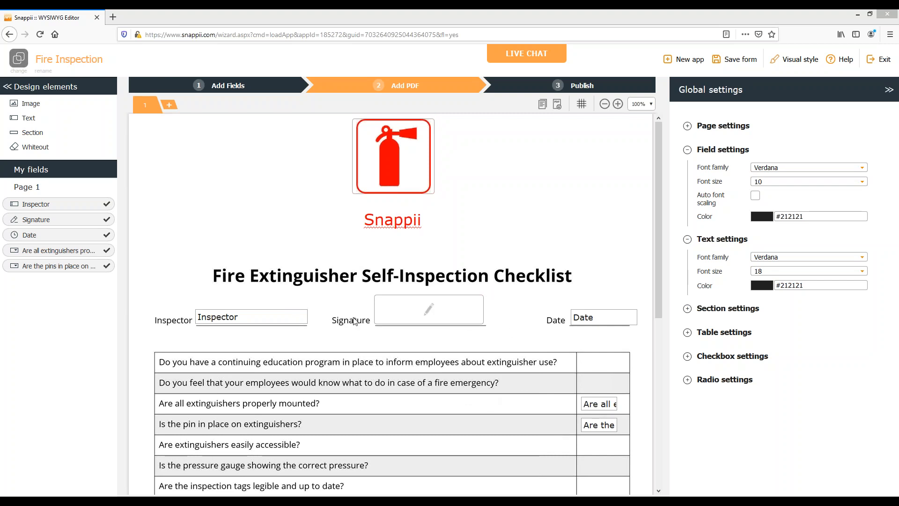
Save the Fire Inspection form after looking over the rest of the checklist page
{"action": "scroll", "coordinate": [396, 313], "scroll_direction": "down", "scroll_amount": 4}
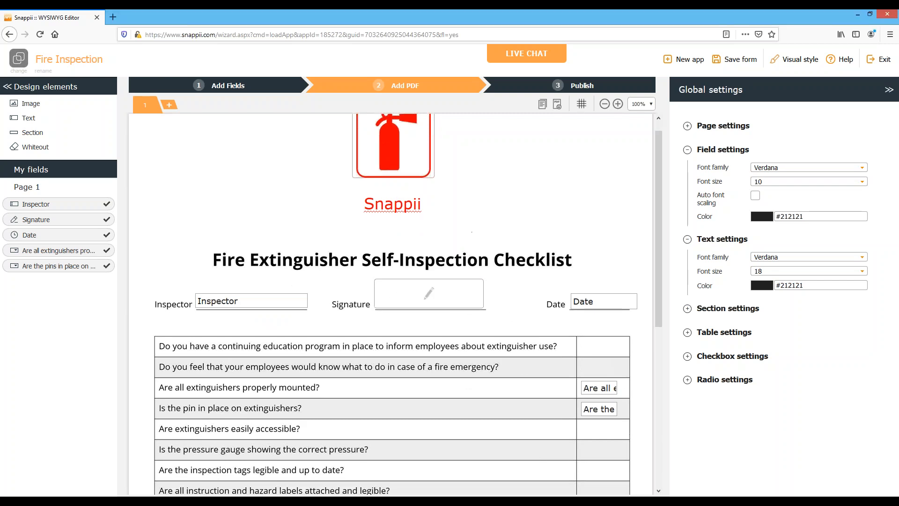
{"action": "scroll", "coordinate": [474, 228], "scroll_direction": "down", "scroll_amount": 4}
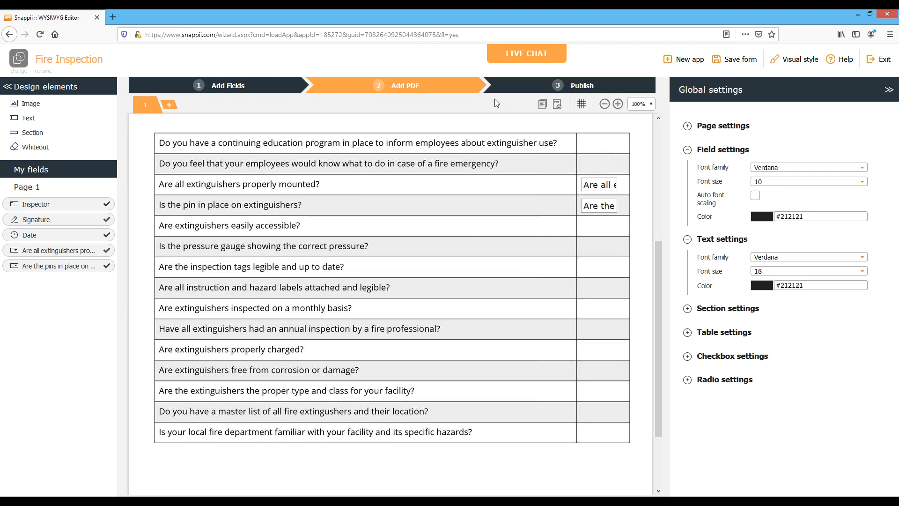
{"action": "left_click", "coordinate": [730, 66]}
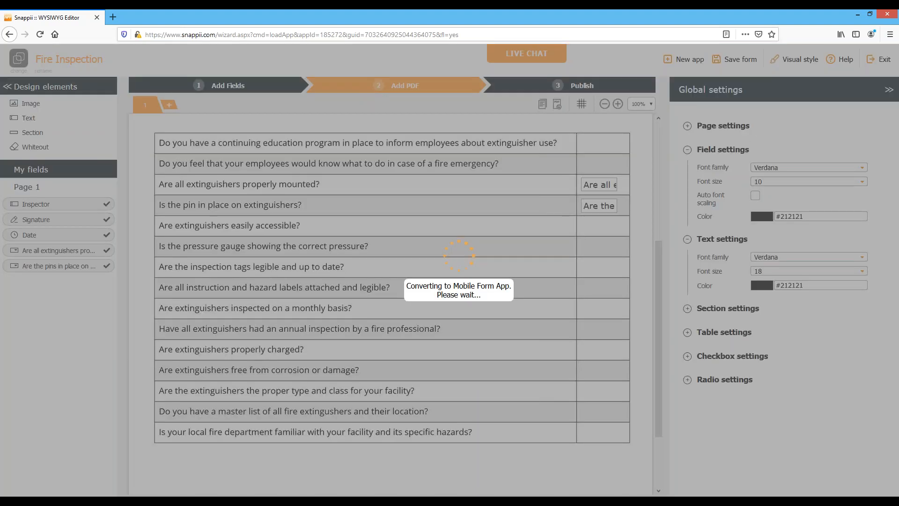